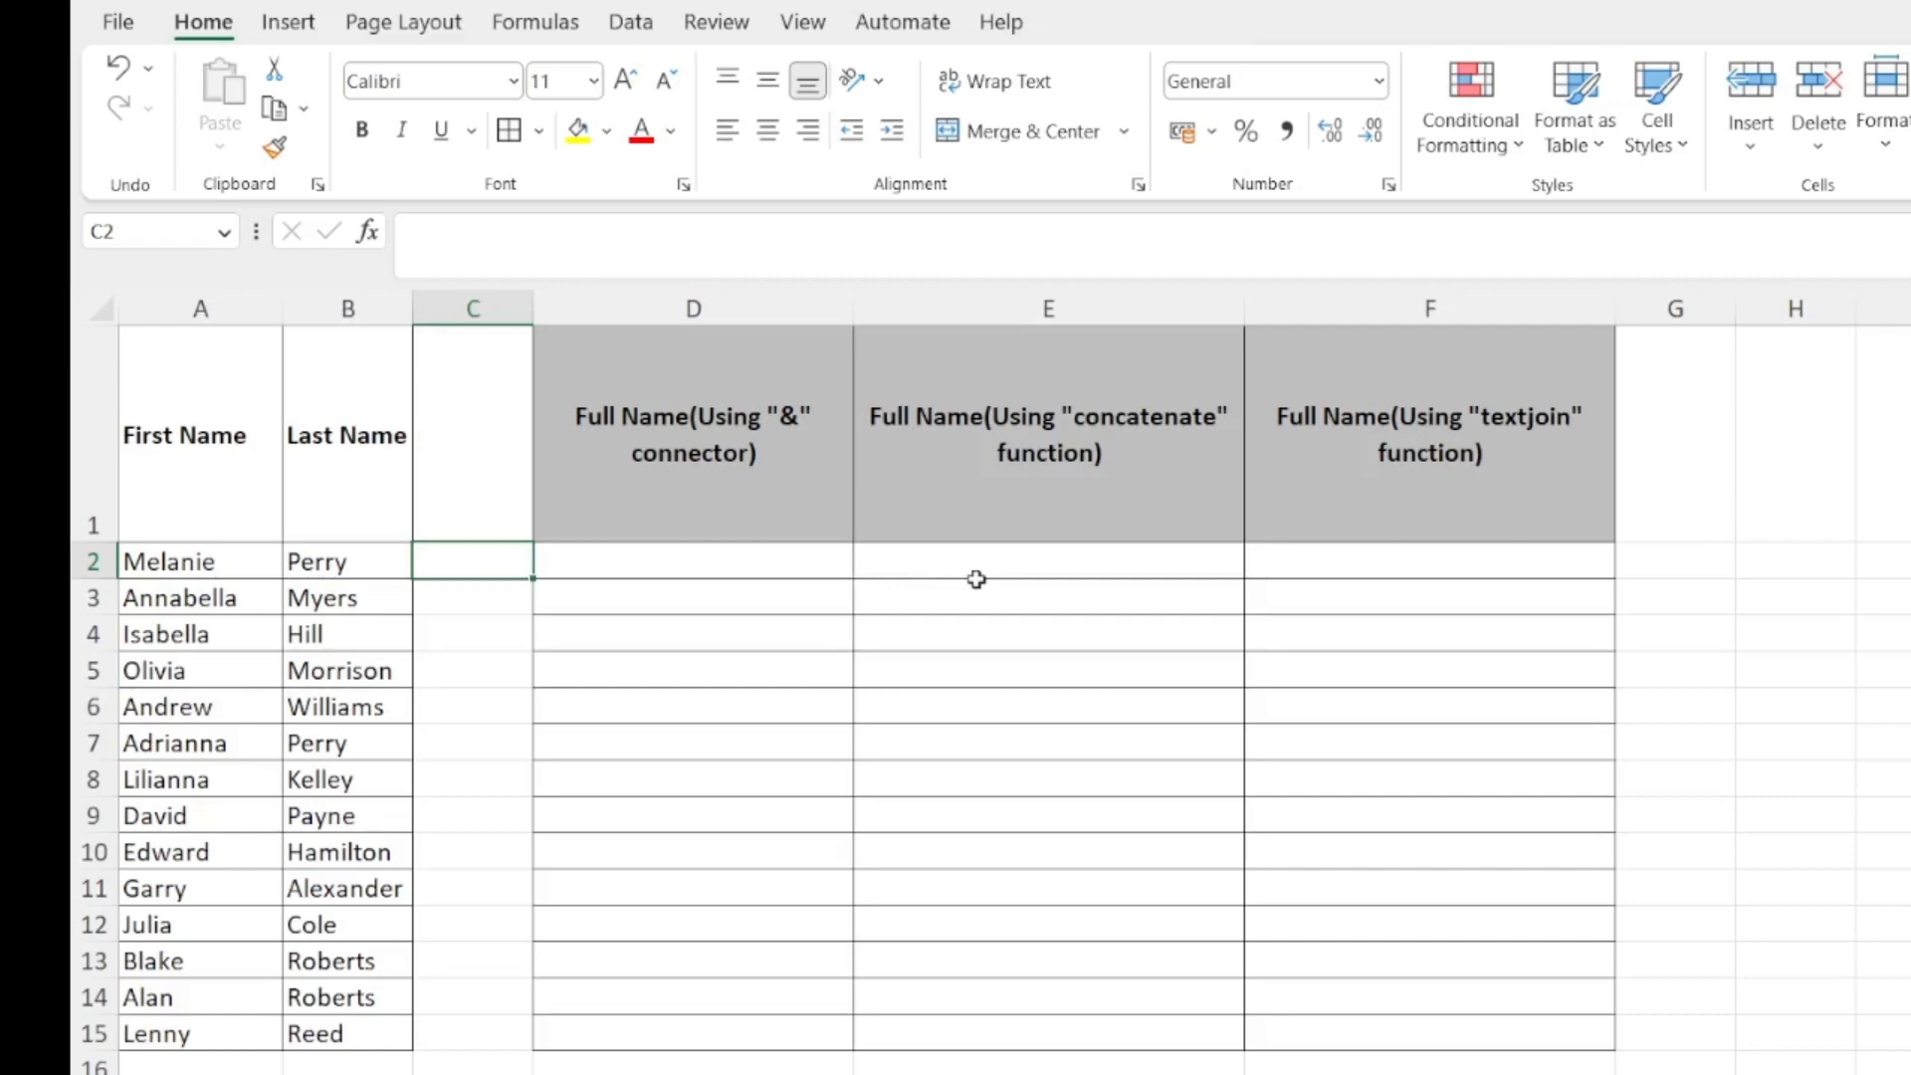
Enter the formula =A2&" "&B2 in cell D2 to join the first and last name with a space
key("Right")
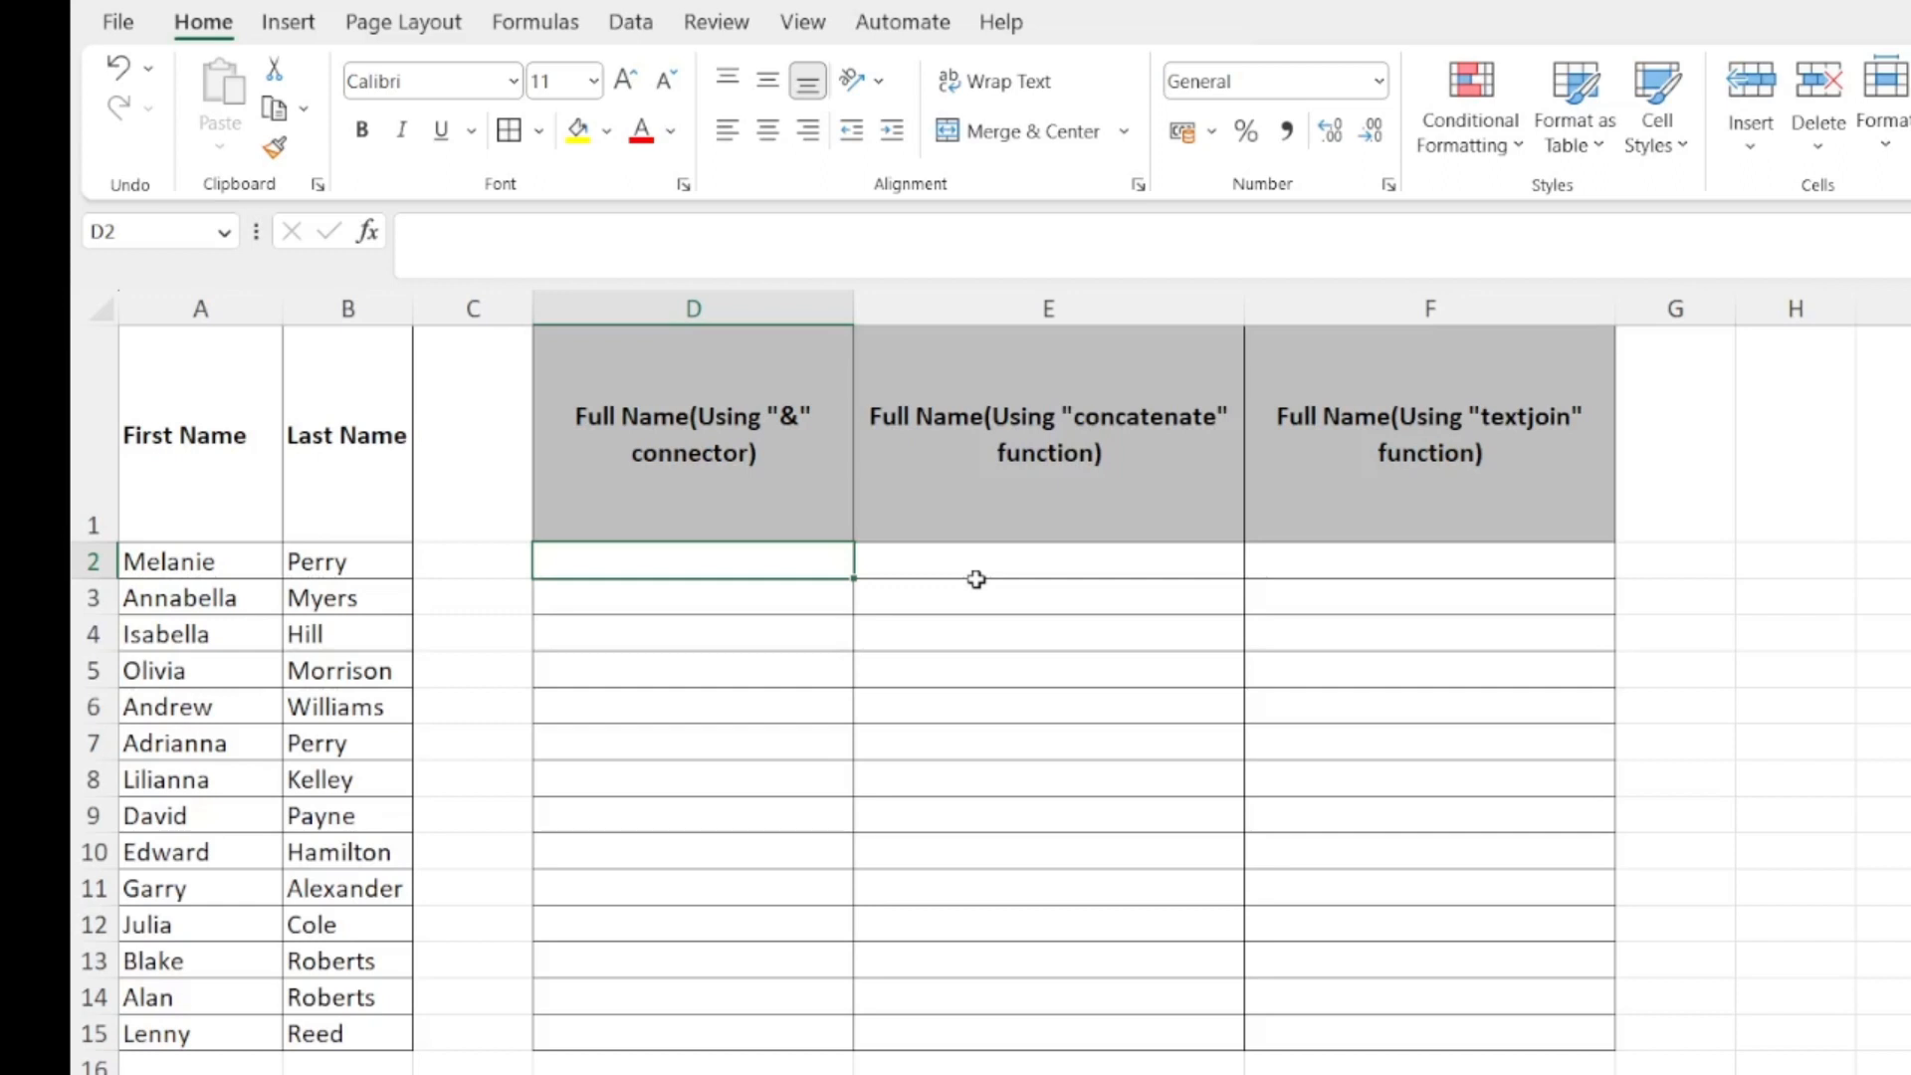
type("=")
key("Left")
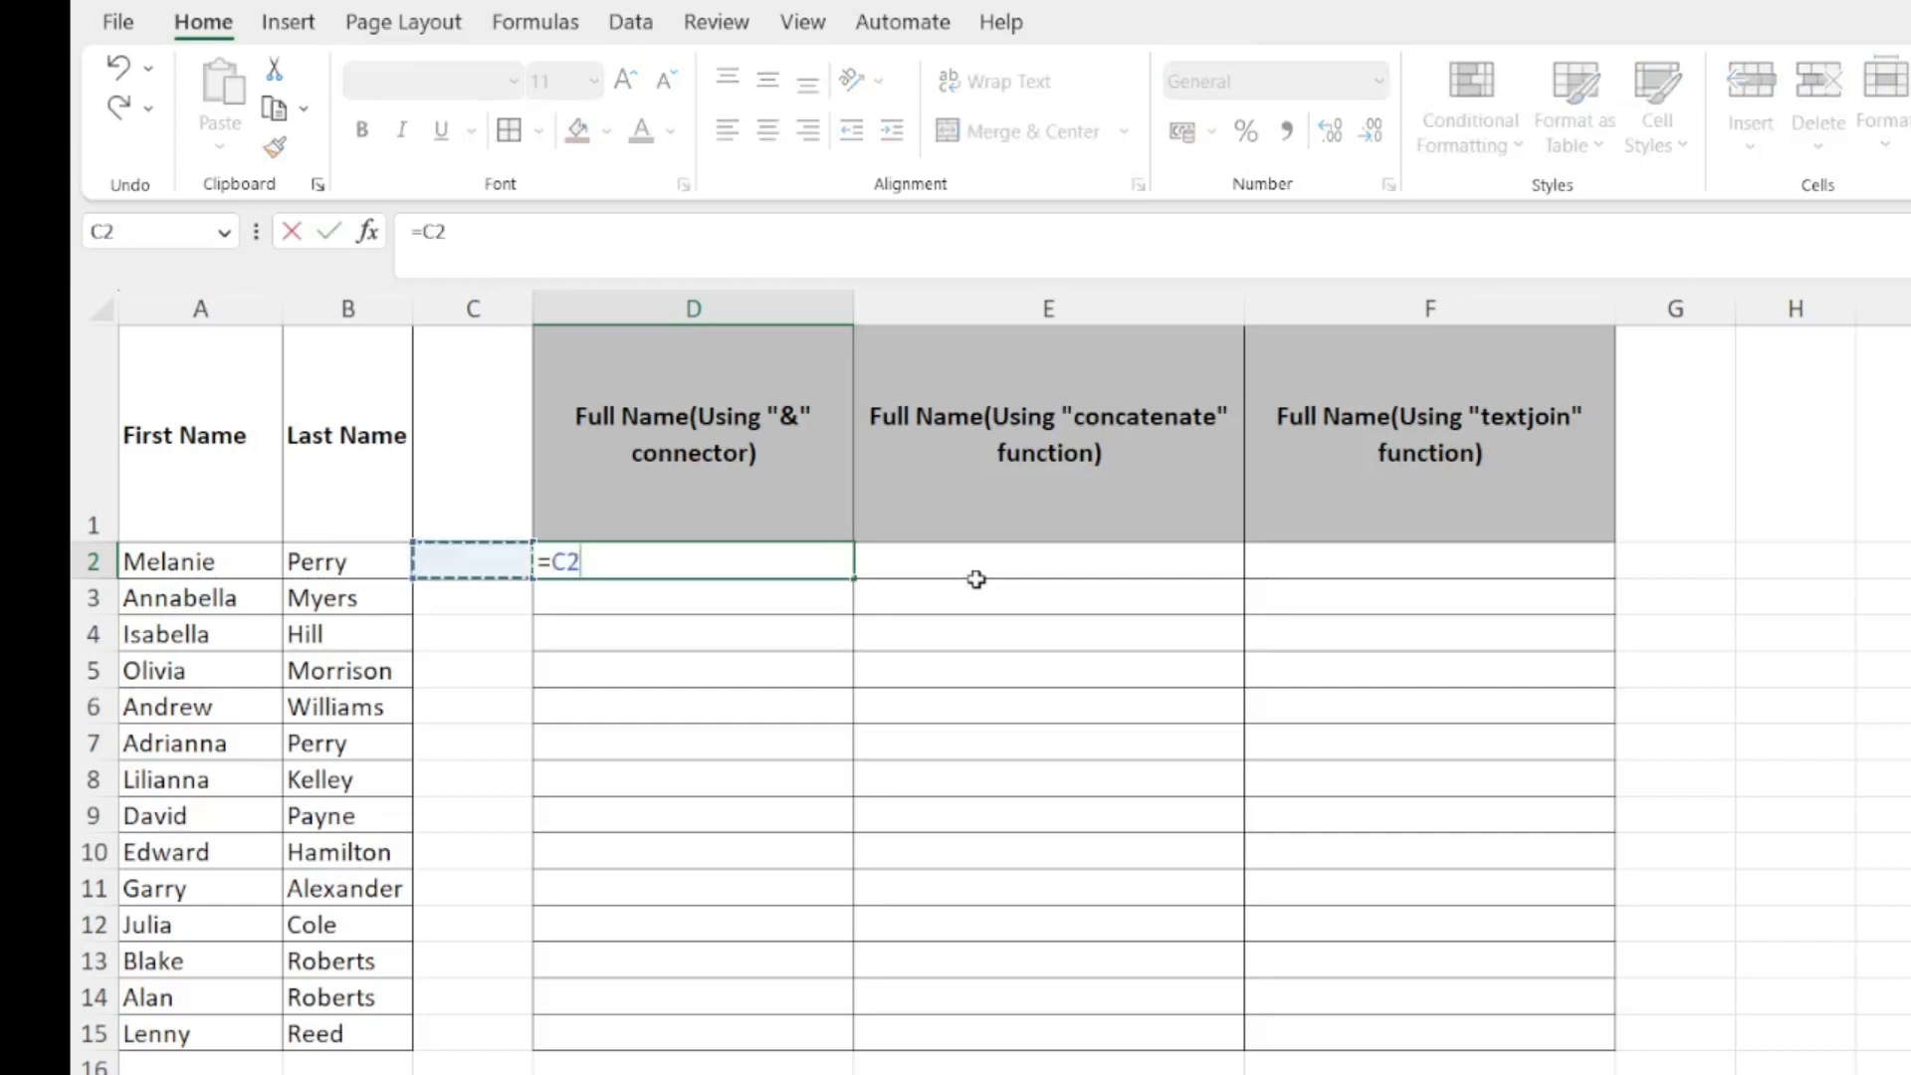
key("Left")
key("Left")
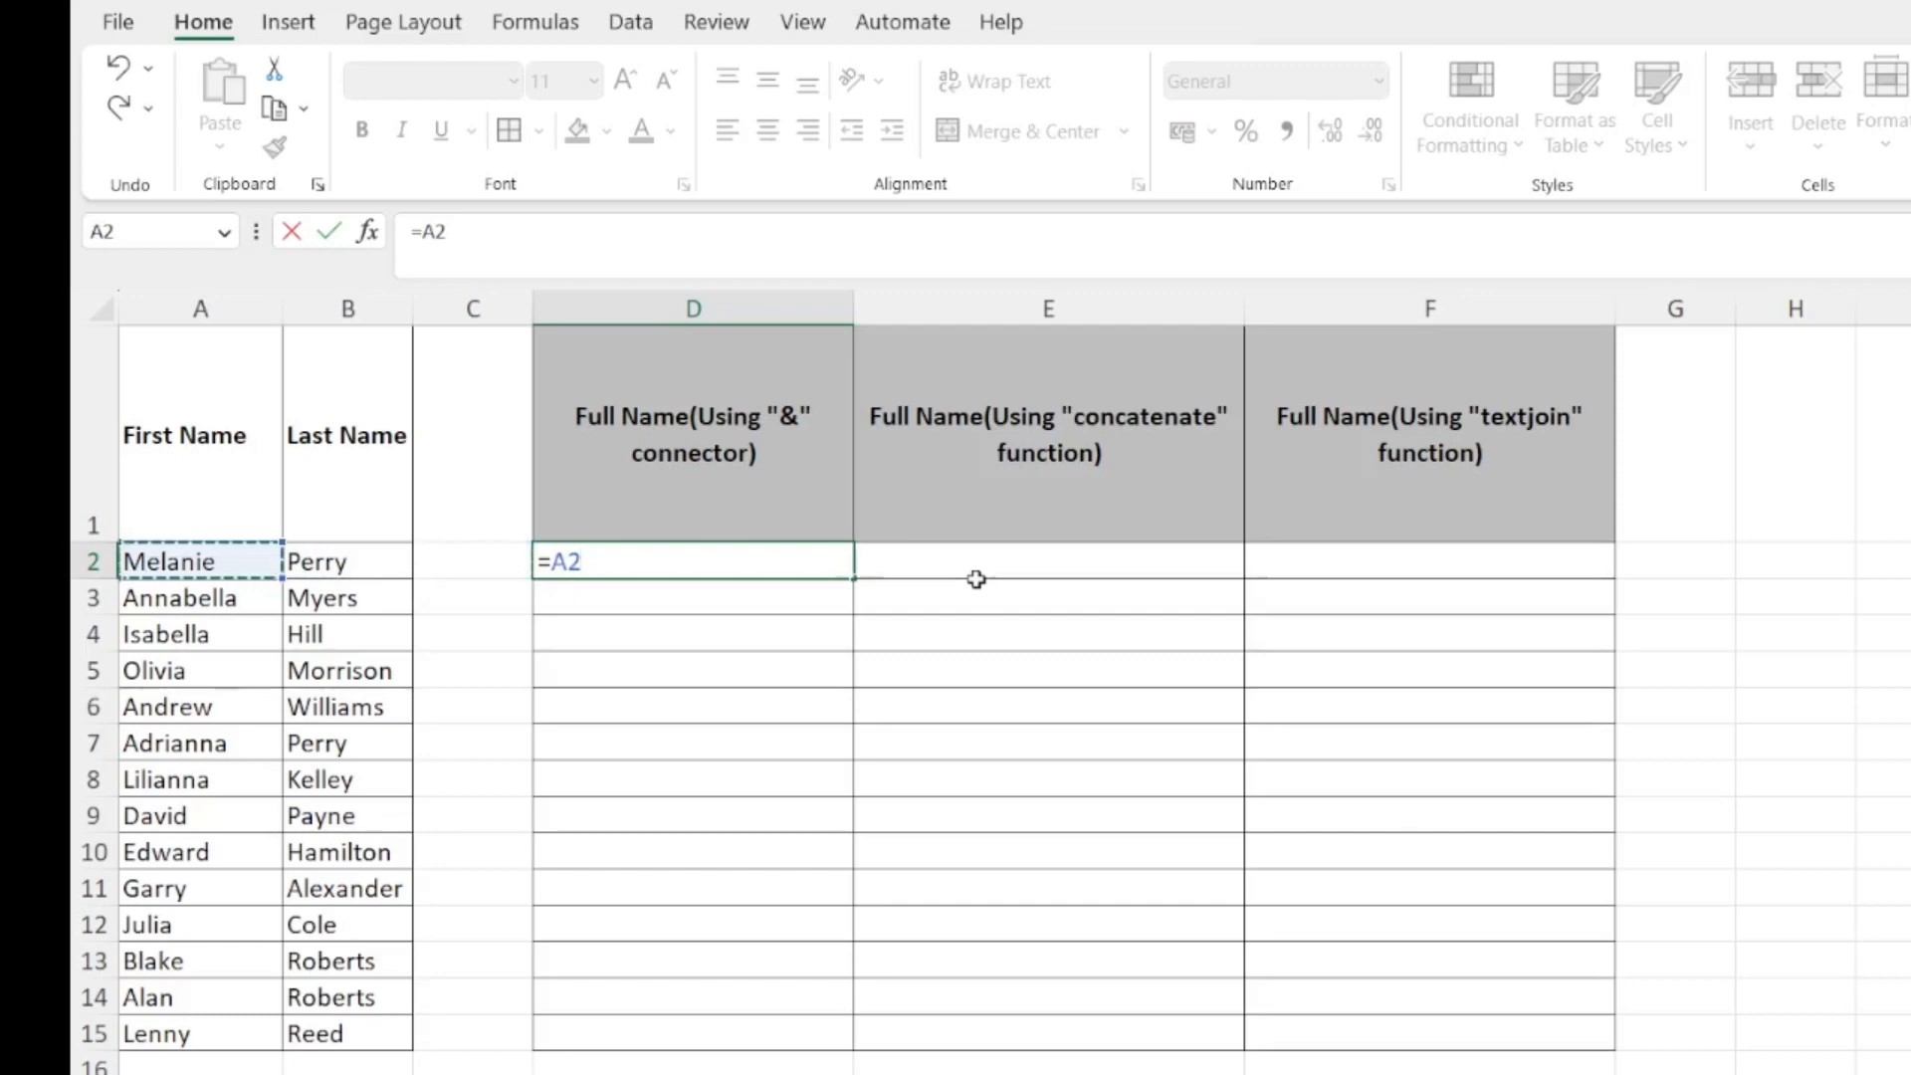
type("&")
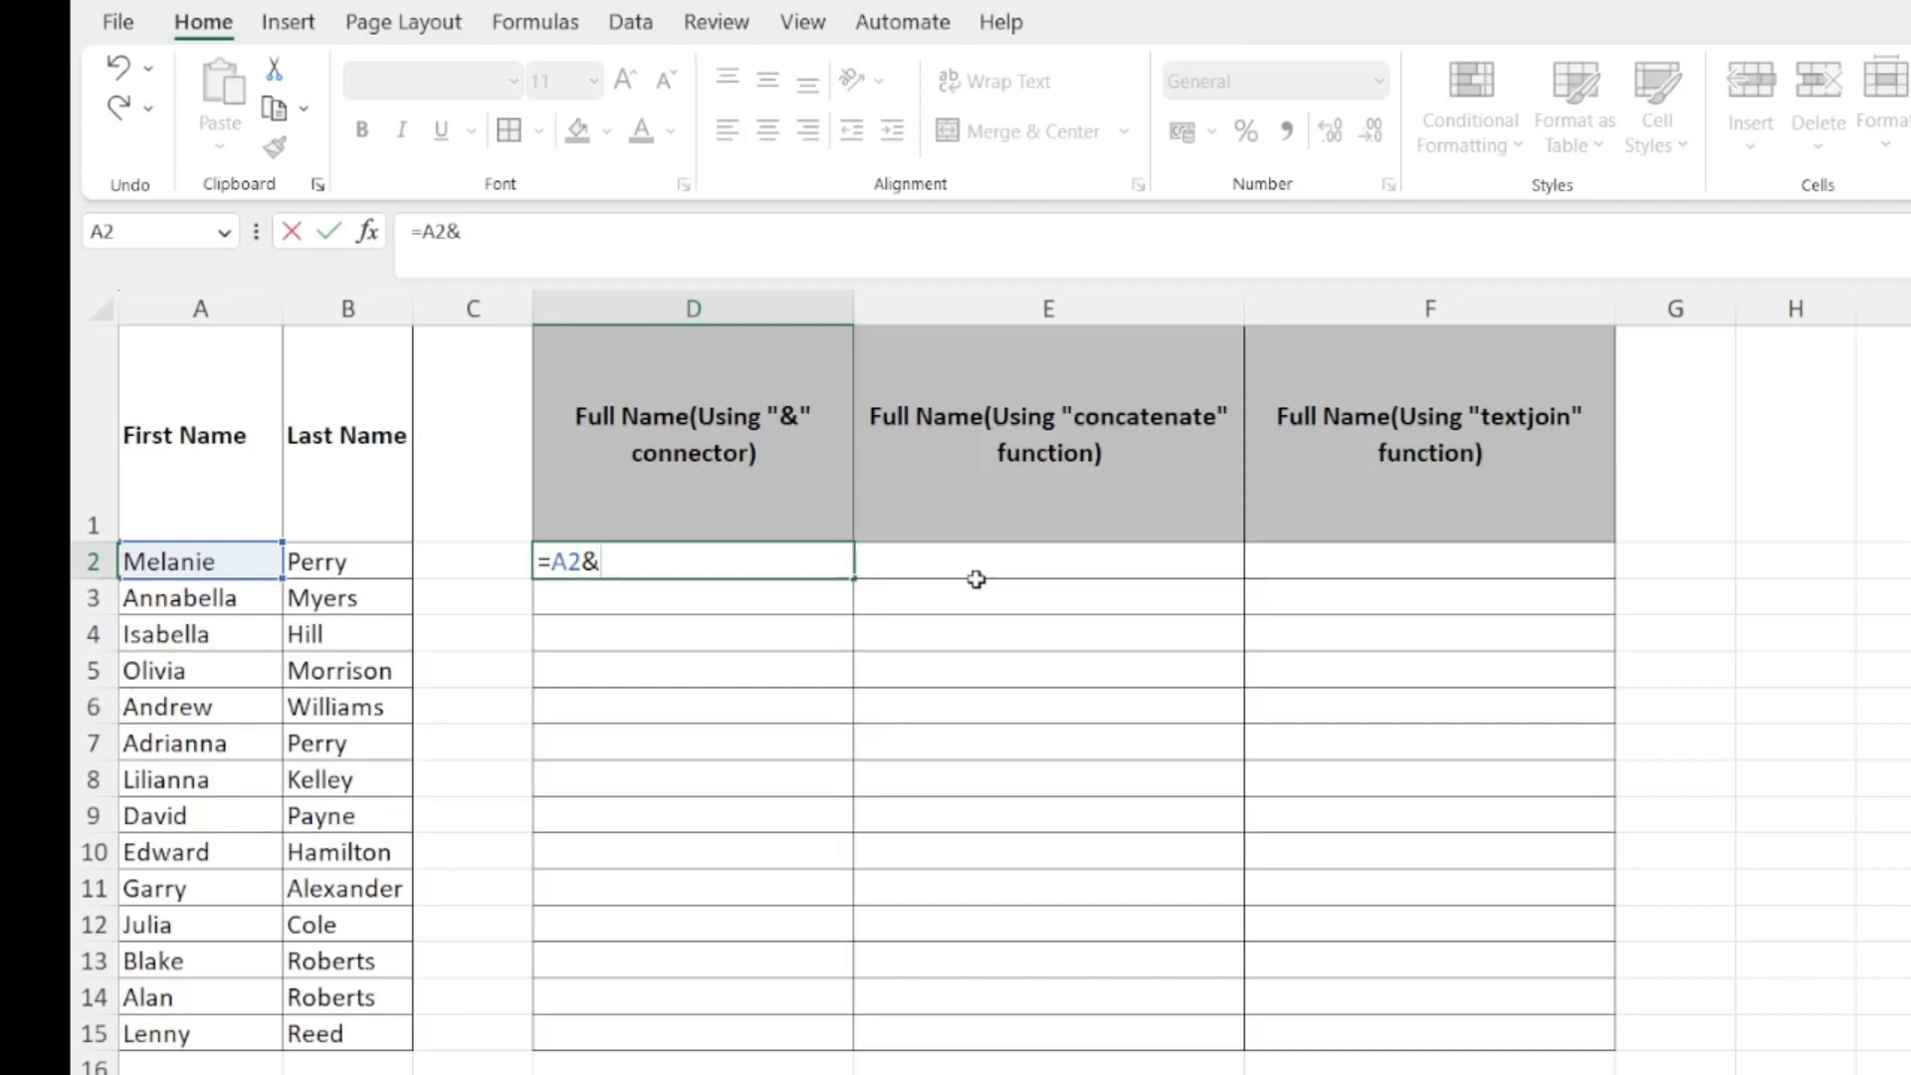
type("\" \"")
type("&")
key("Left")
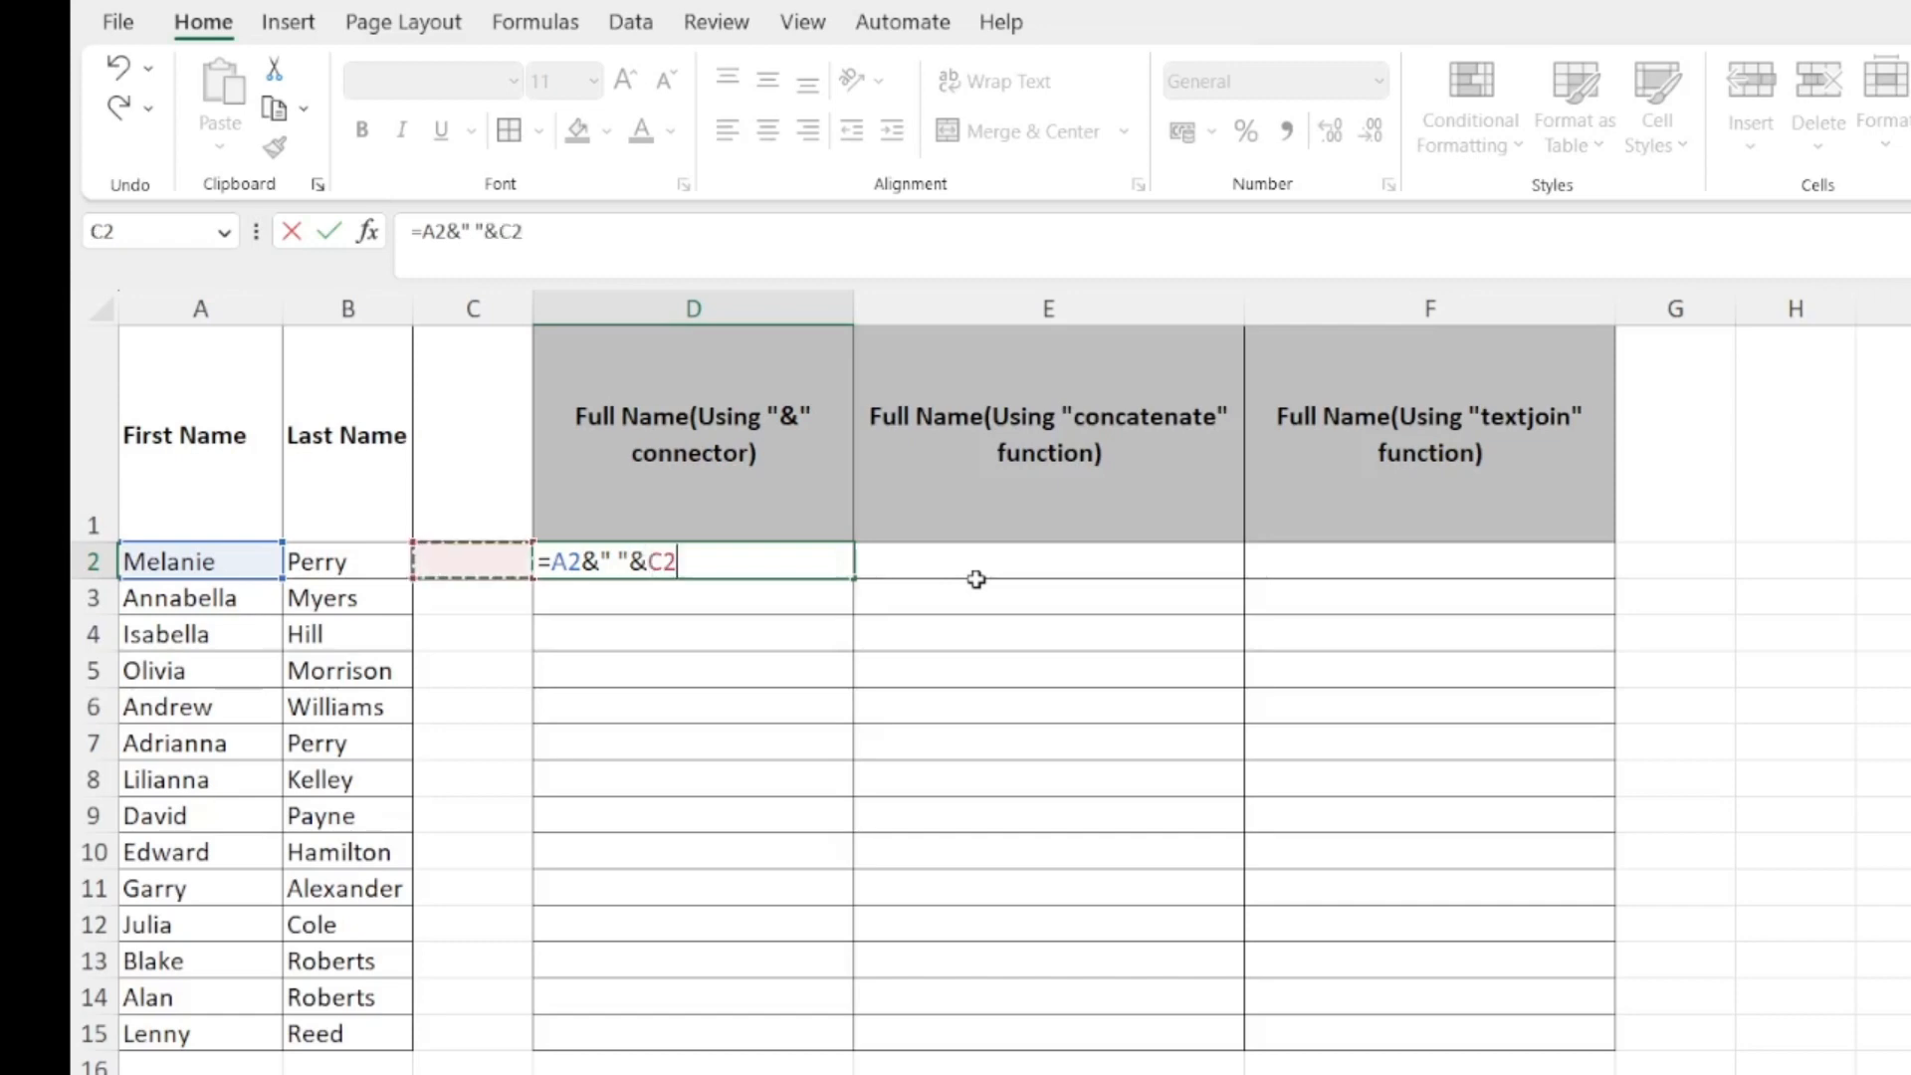
key("Left")
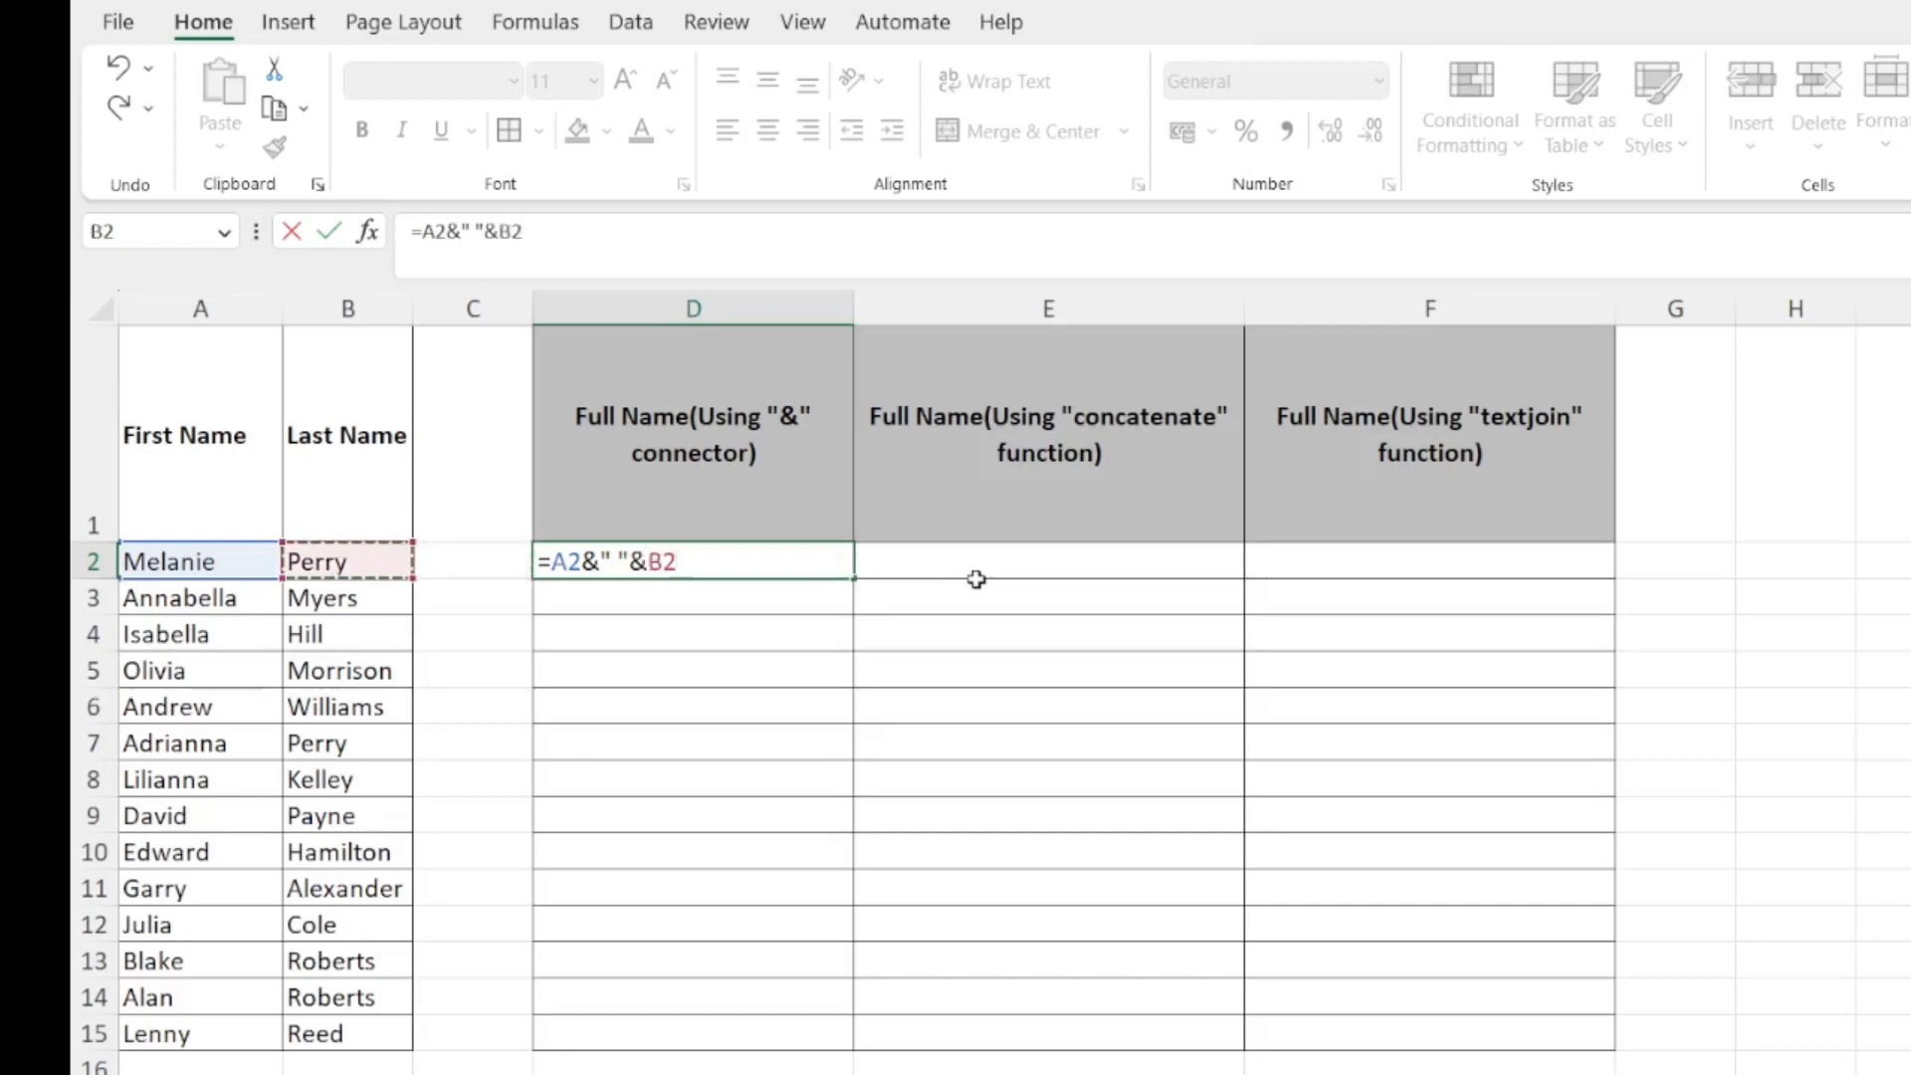
key("Return")
Fill the & connector formula from D2 down through D15
key("Up")
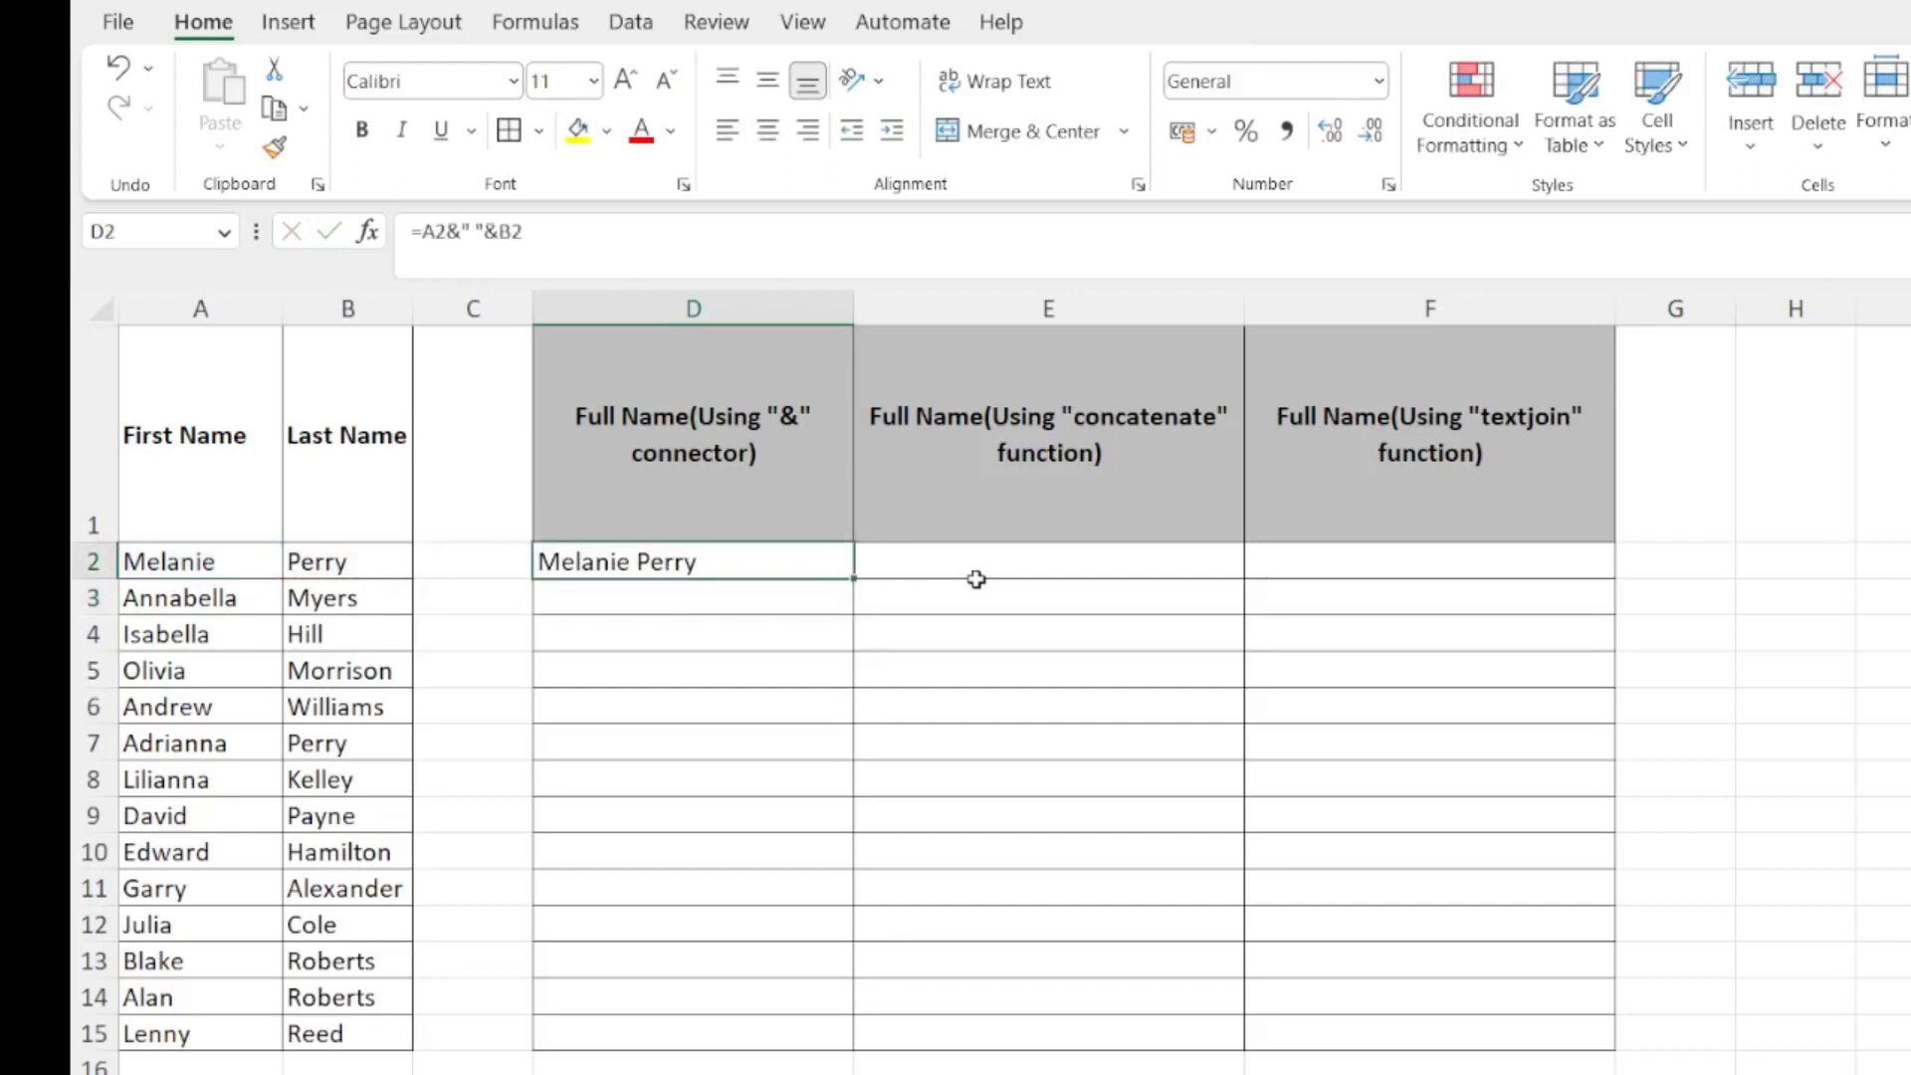
key("shift+Down")
key("shift+Down")
key("shift+Down")
key("shift+Down")
key("shift+Down")
key("shift+Down")
key("shift+Down")
key("shift+Down")
key("shift+Down")
key("shift+Down")
key("shift+Down")
key("shift+Down")
key("shift+Down")
key("shift+Down")
key("shift+Down")
key("shift+Down")
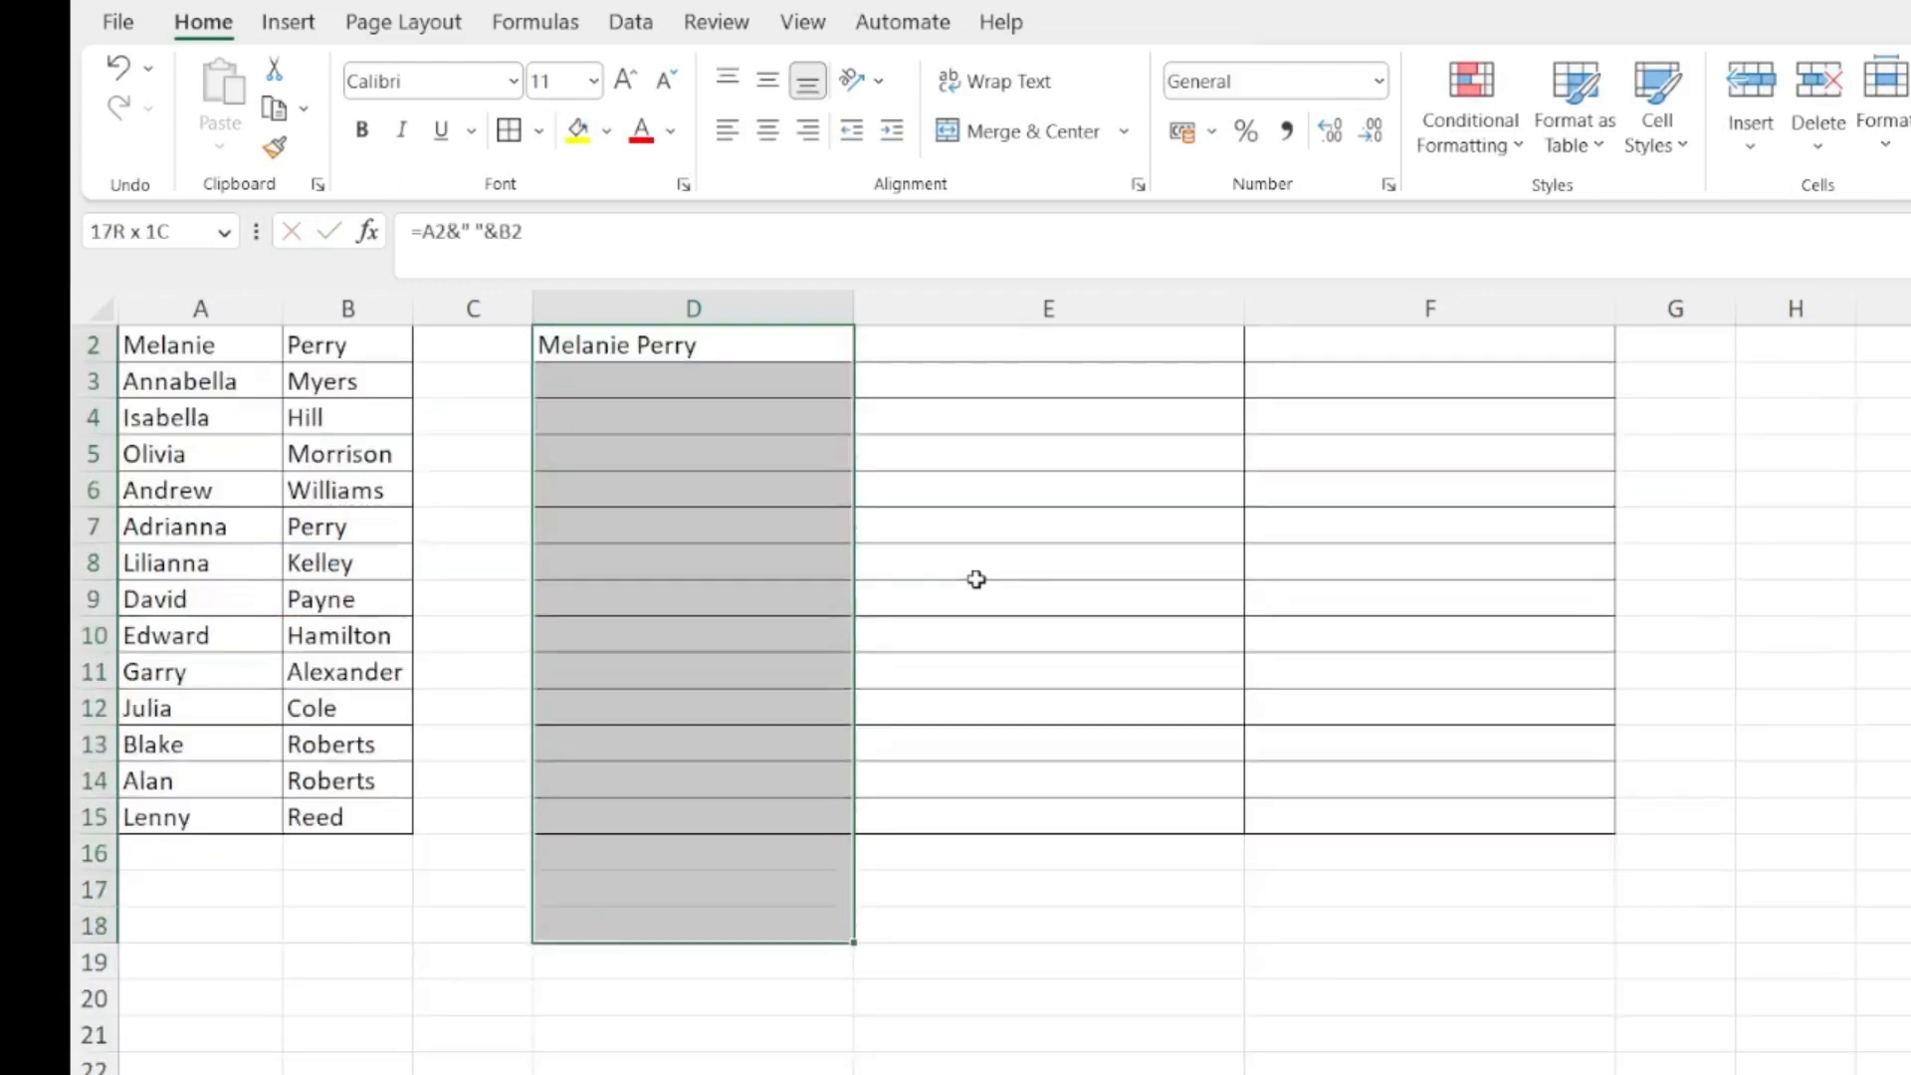
key("shift+Up")
key("shift+Up")
key("shift+Up")
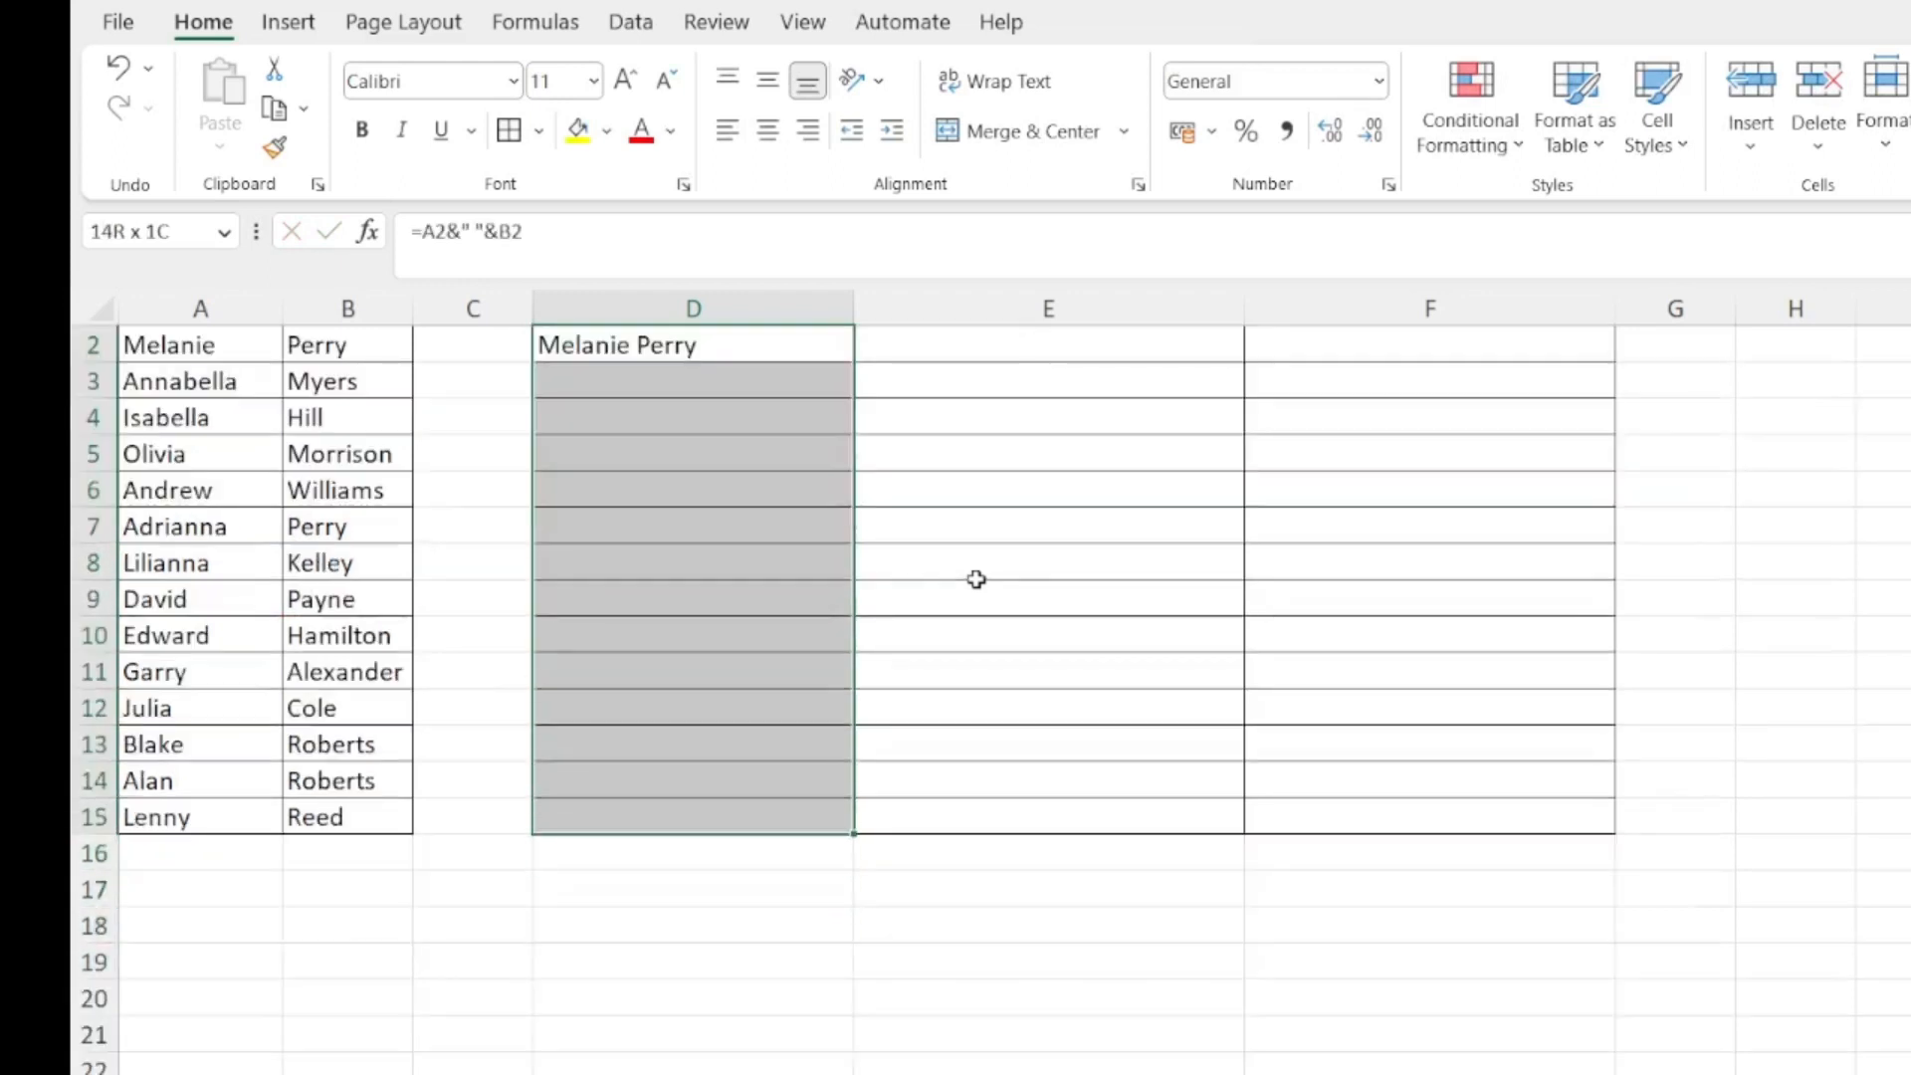
key("ctrl+d")
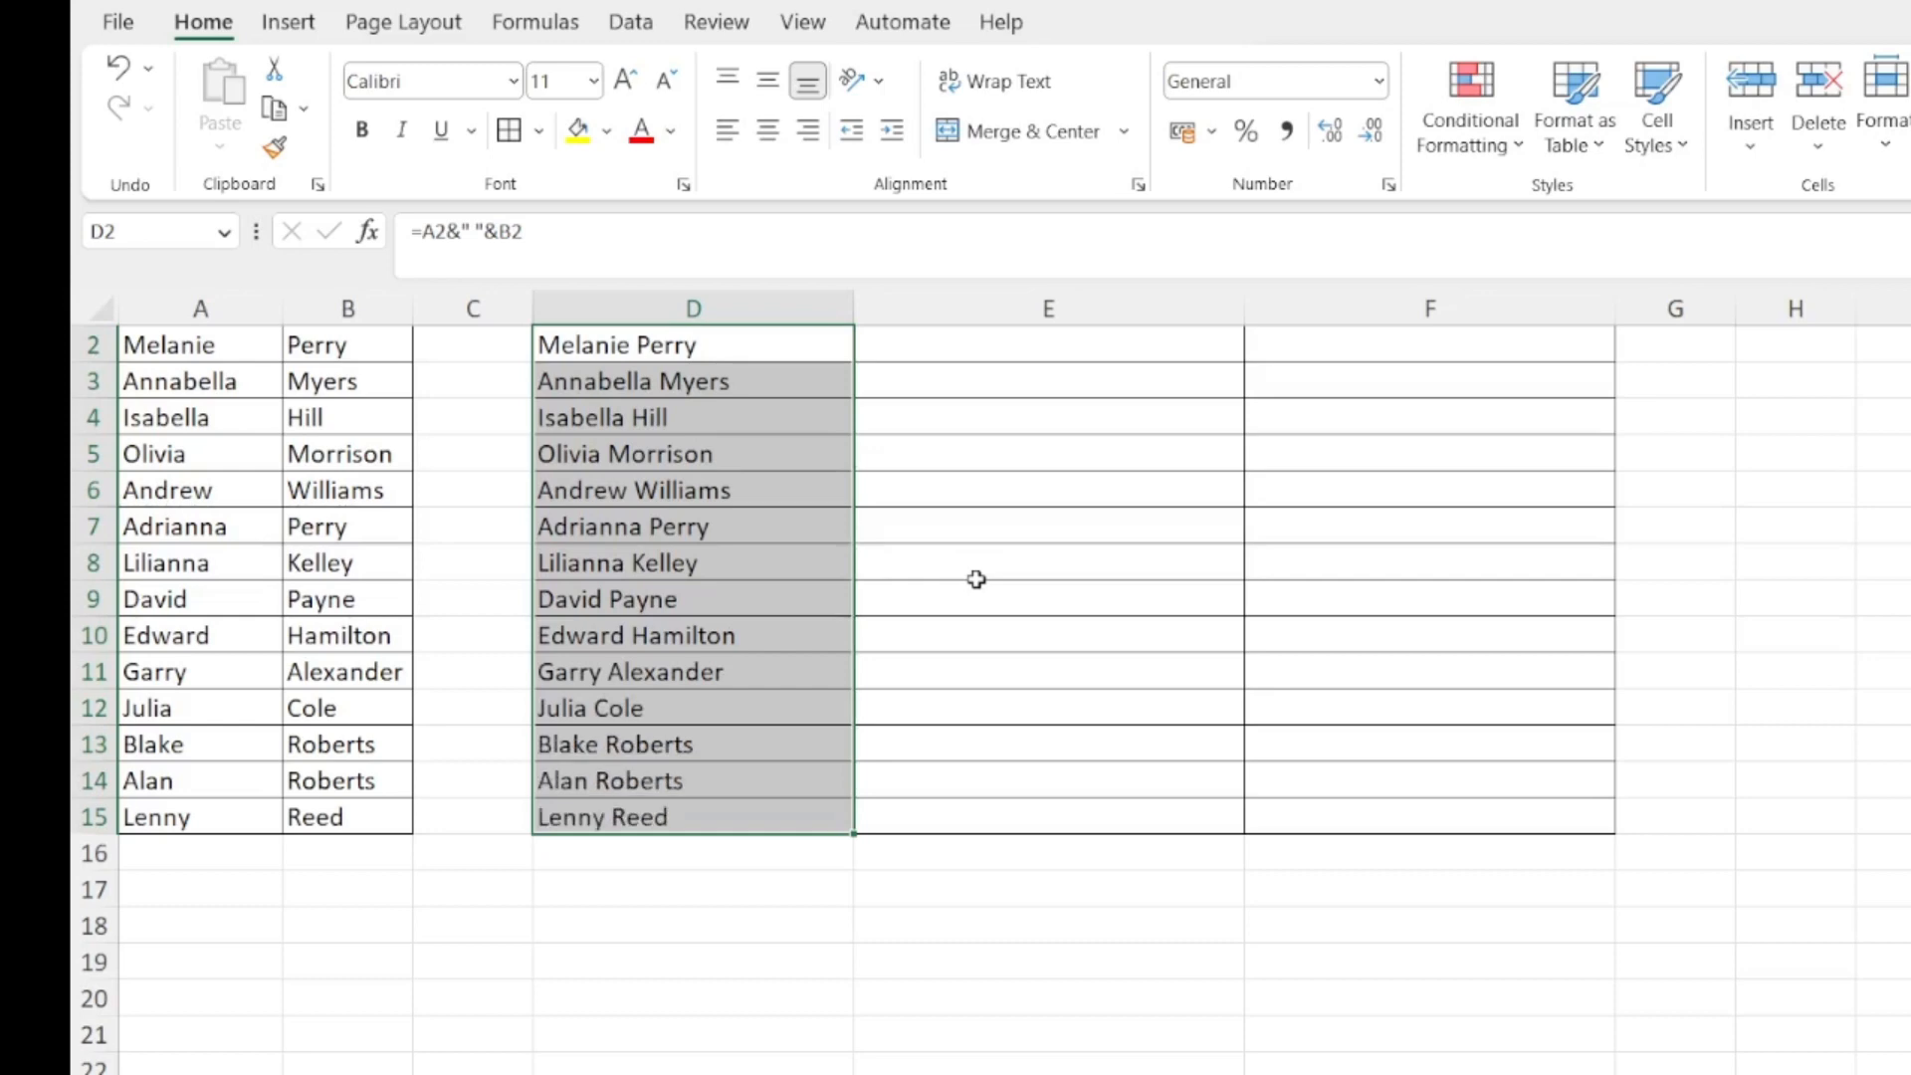
key("Up")
key("Down")
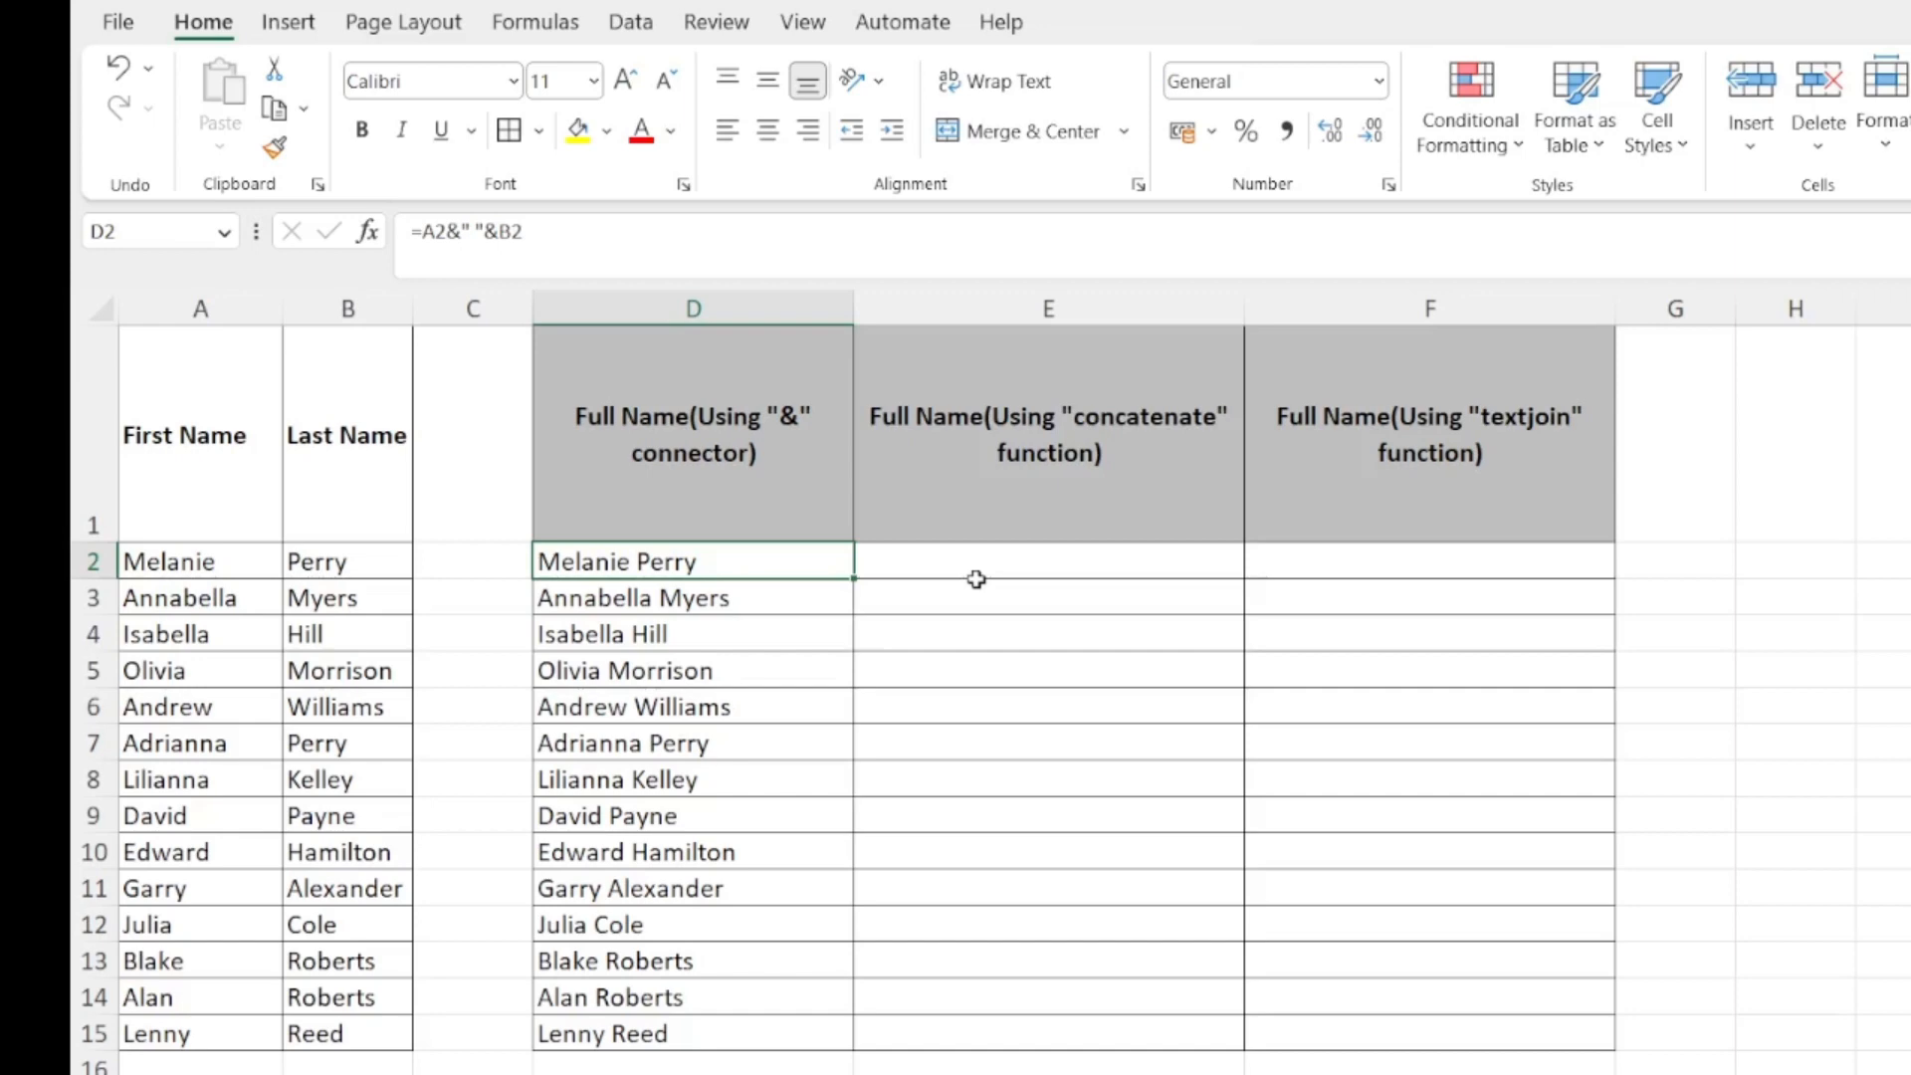
Examine the joined names and their formulas down column D, returning to D2
key("Down")
key("Down")
key("Down")
key("Down")
key("Down")
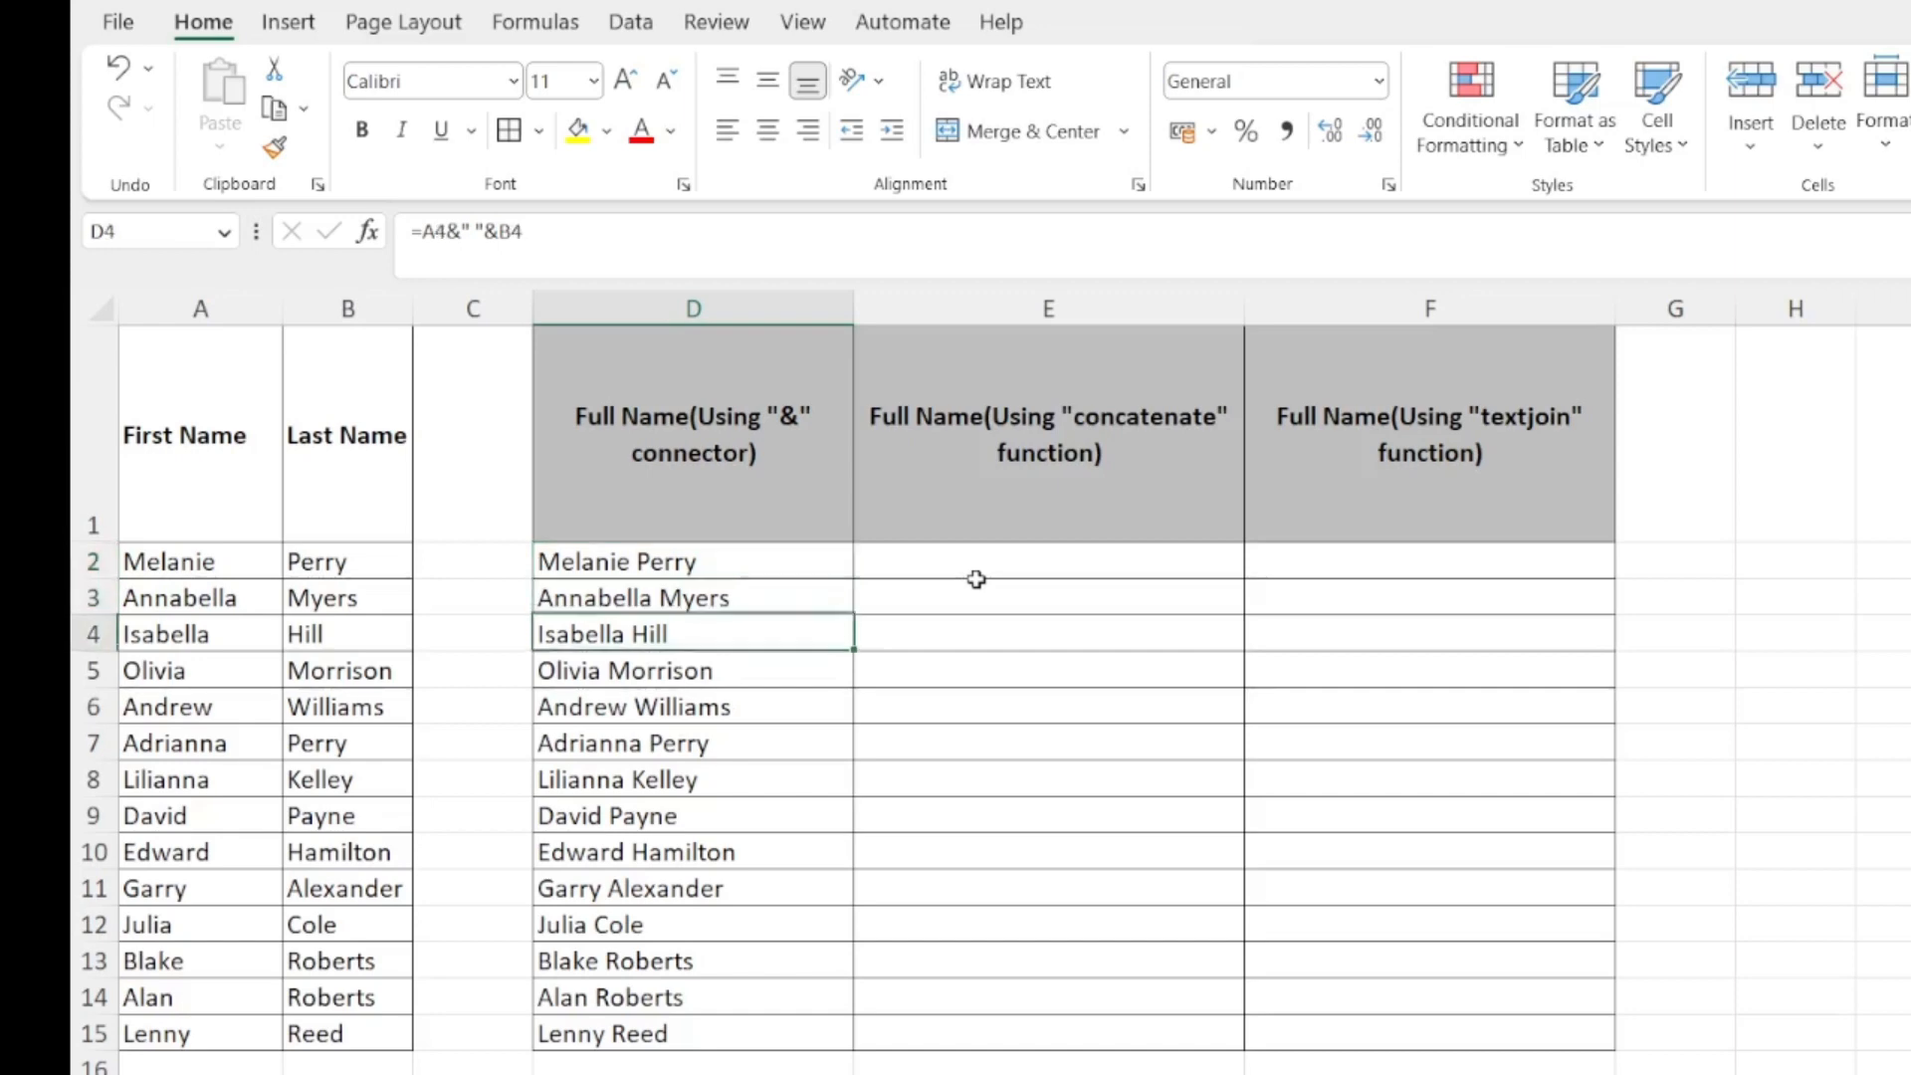
key("Down")
key("Down")
key("Down")
key("Down")
key("Down")
key("Down")
key("Down")
key("Down")
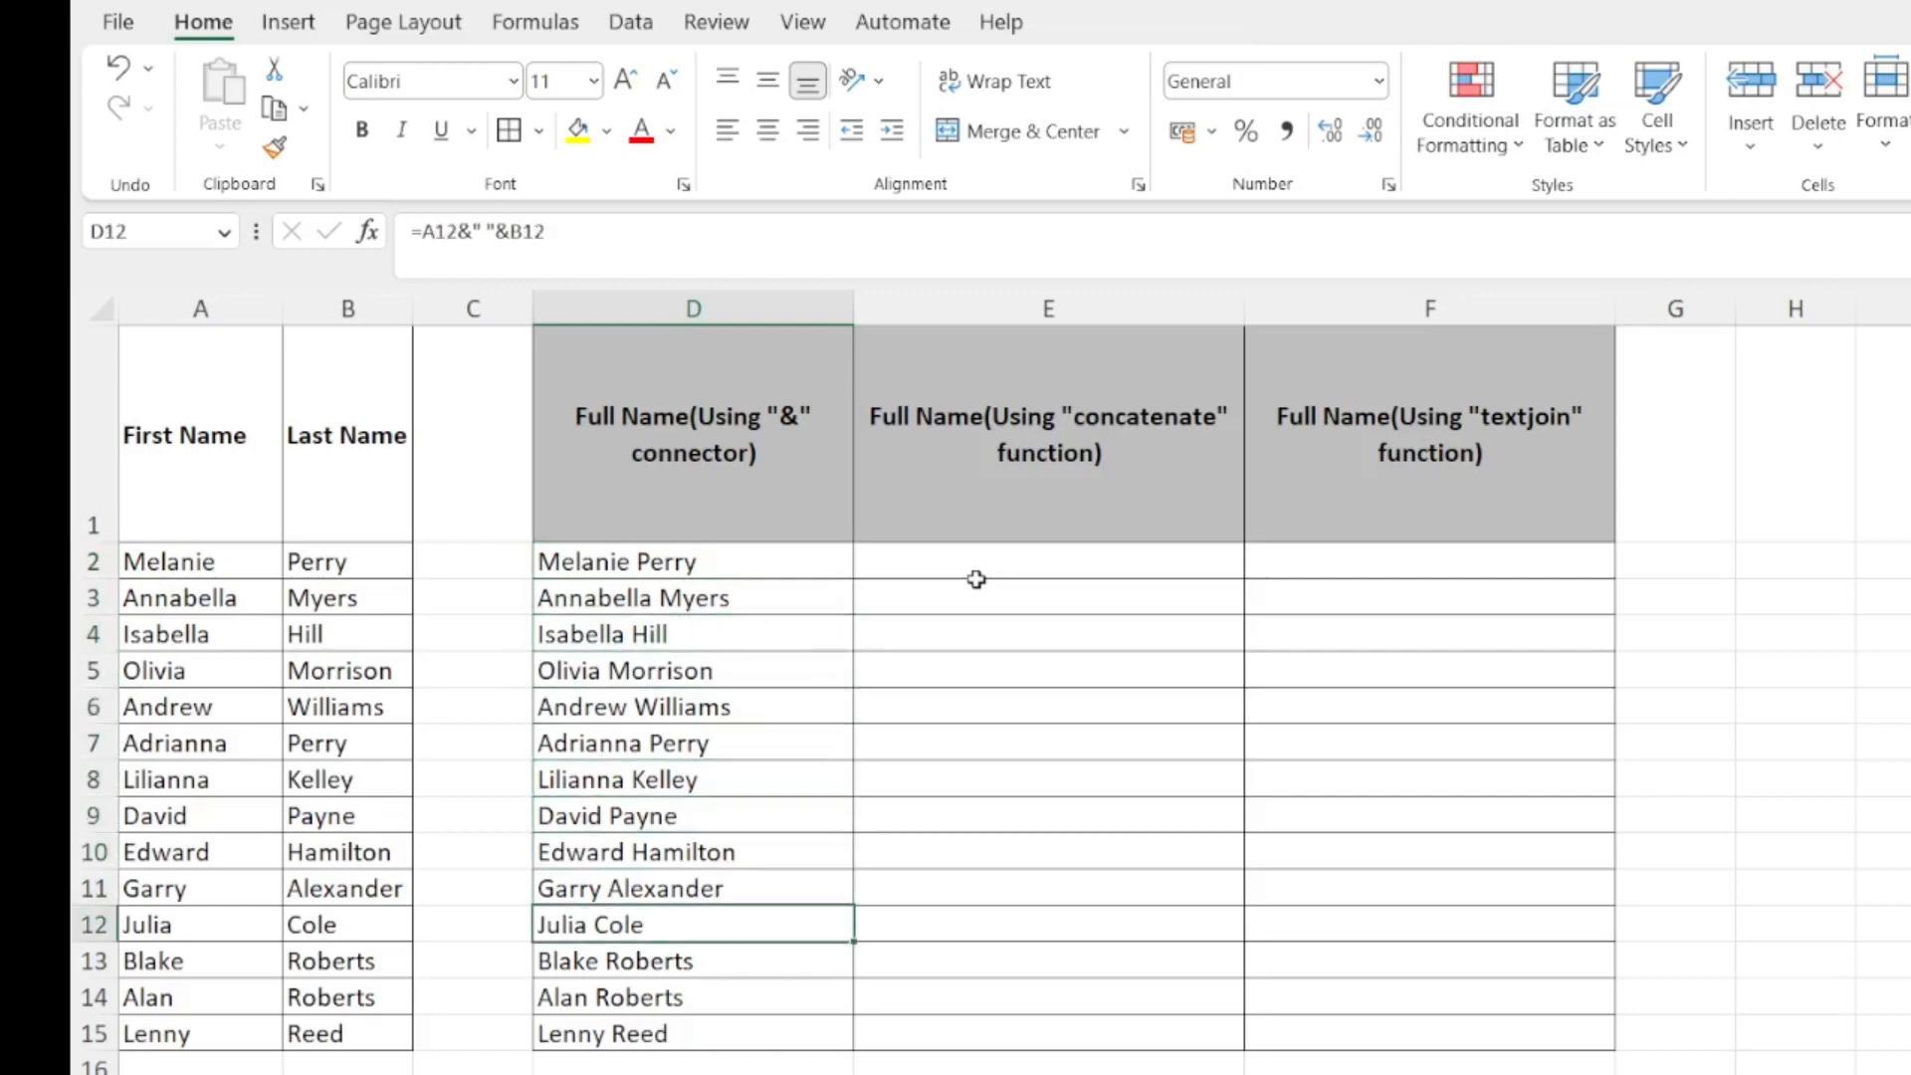
key("Up")
key("Up")
key("Up")
key("Up")
key("Up")
key("Up")
key("Up")
key("Up")
key("Up")
key("Up")
key("Up")
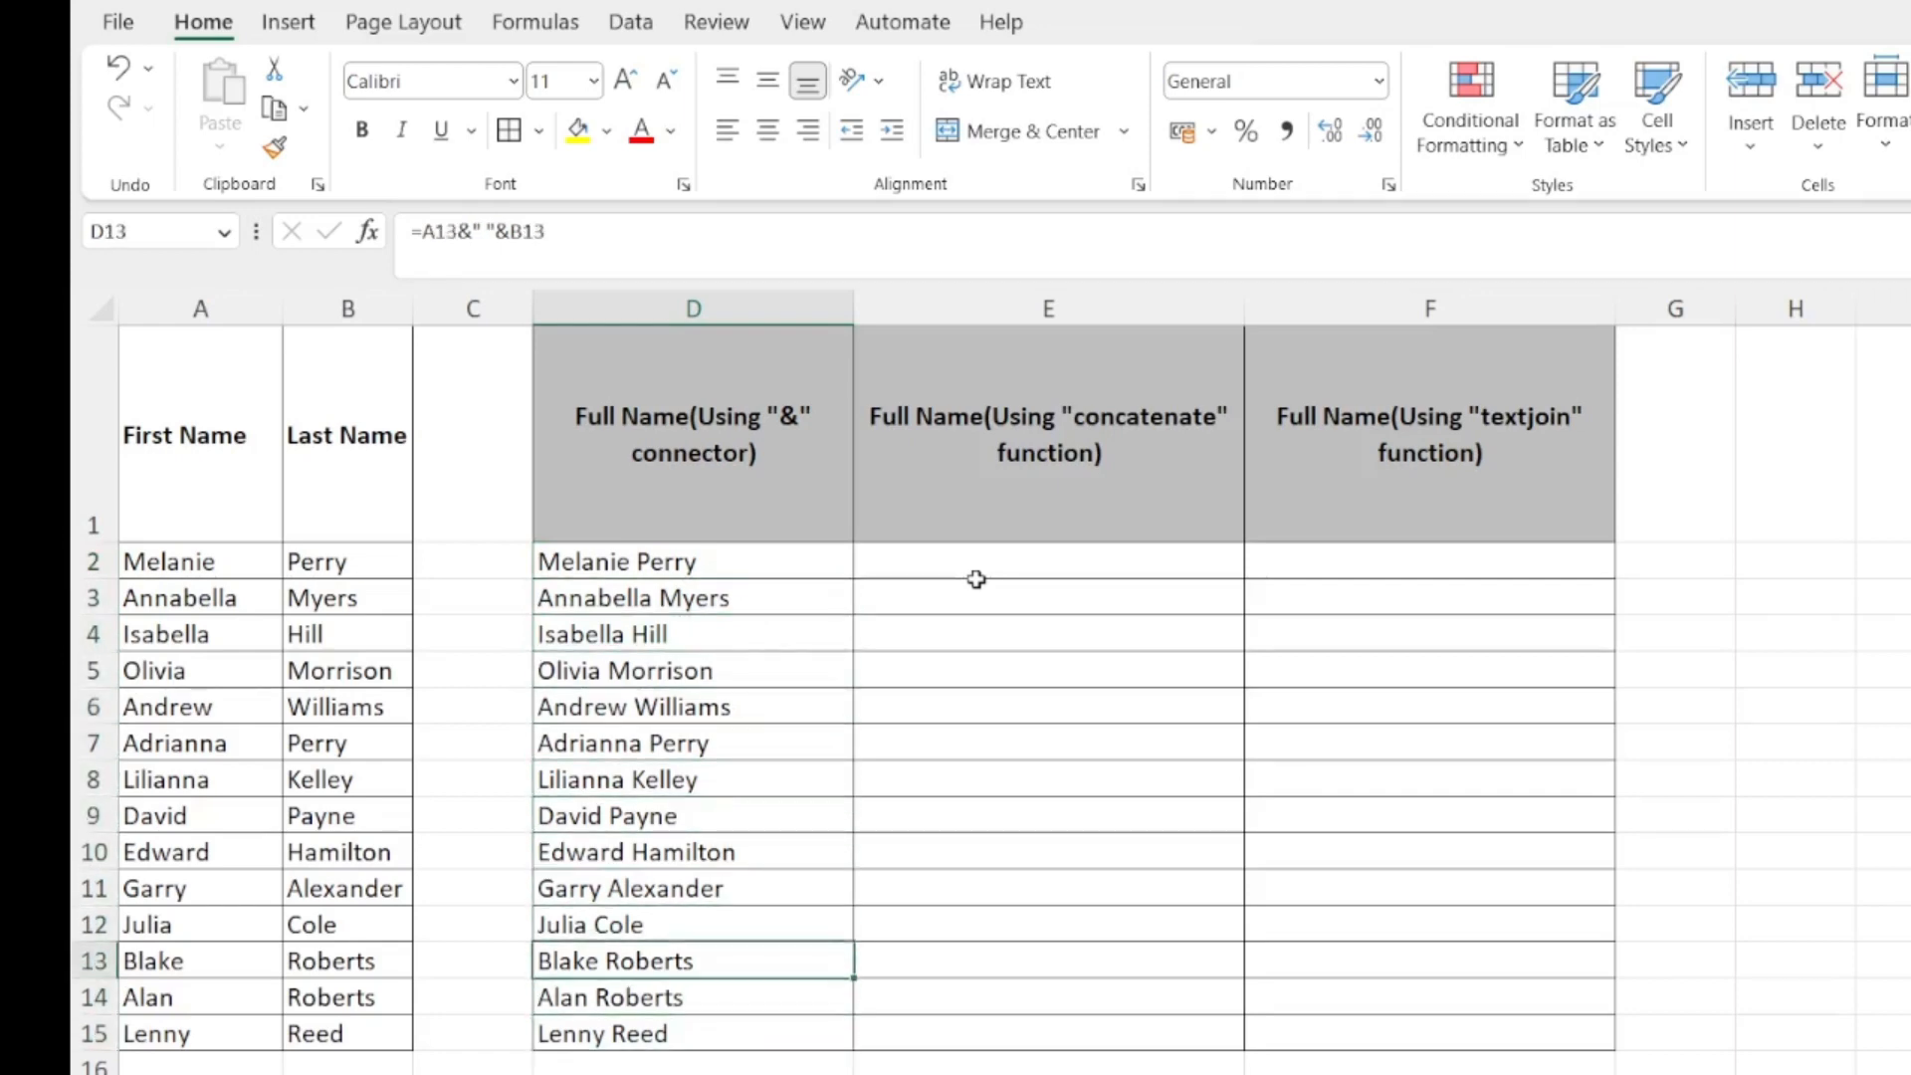
key("Up")
key("Up")
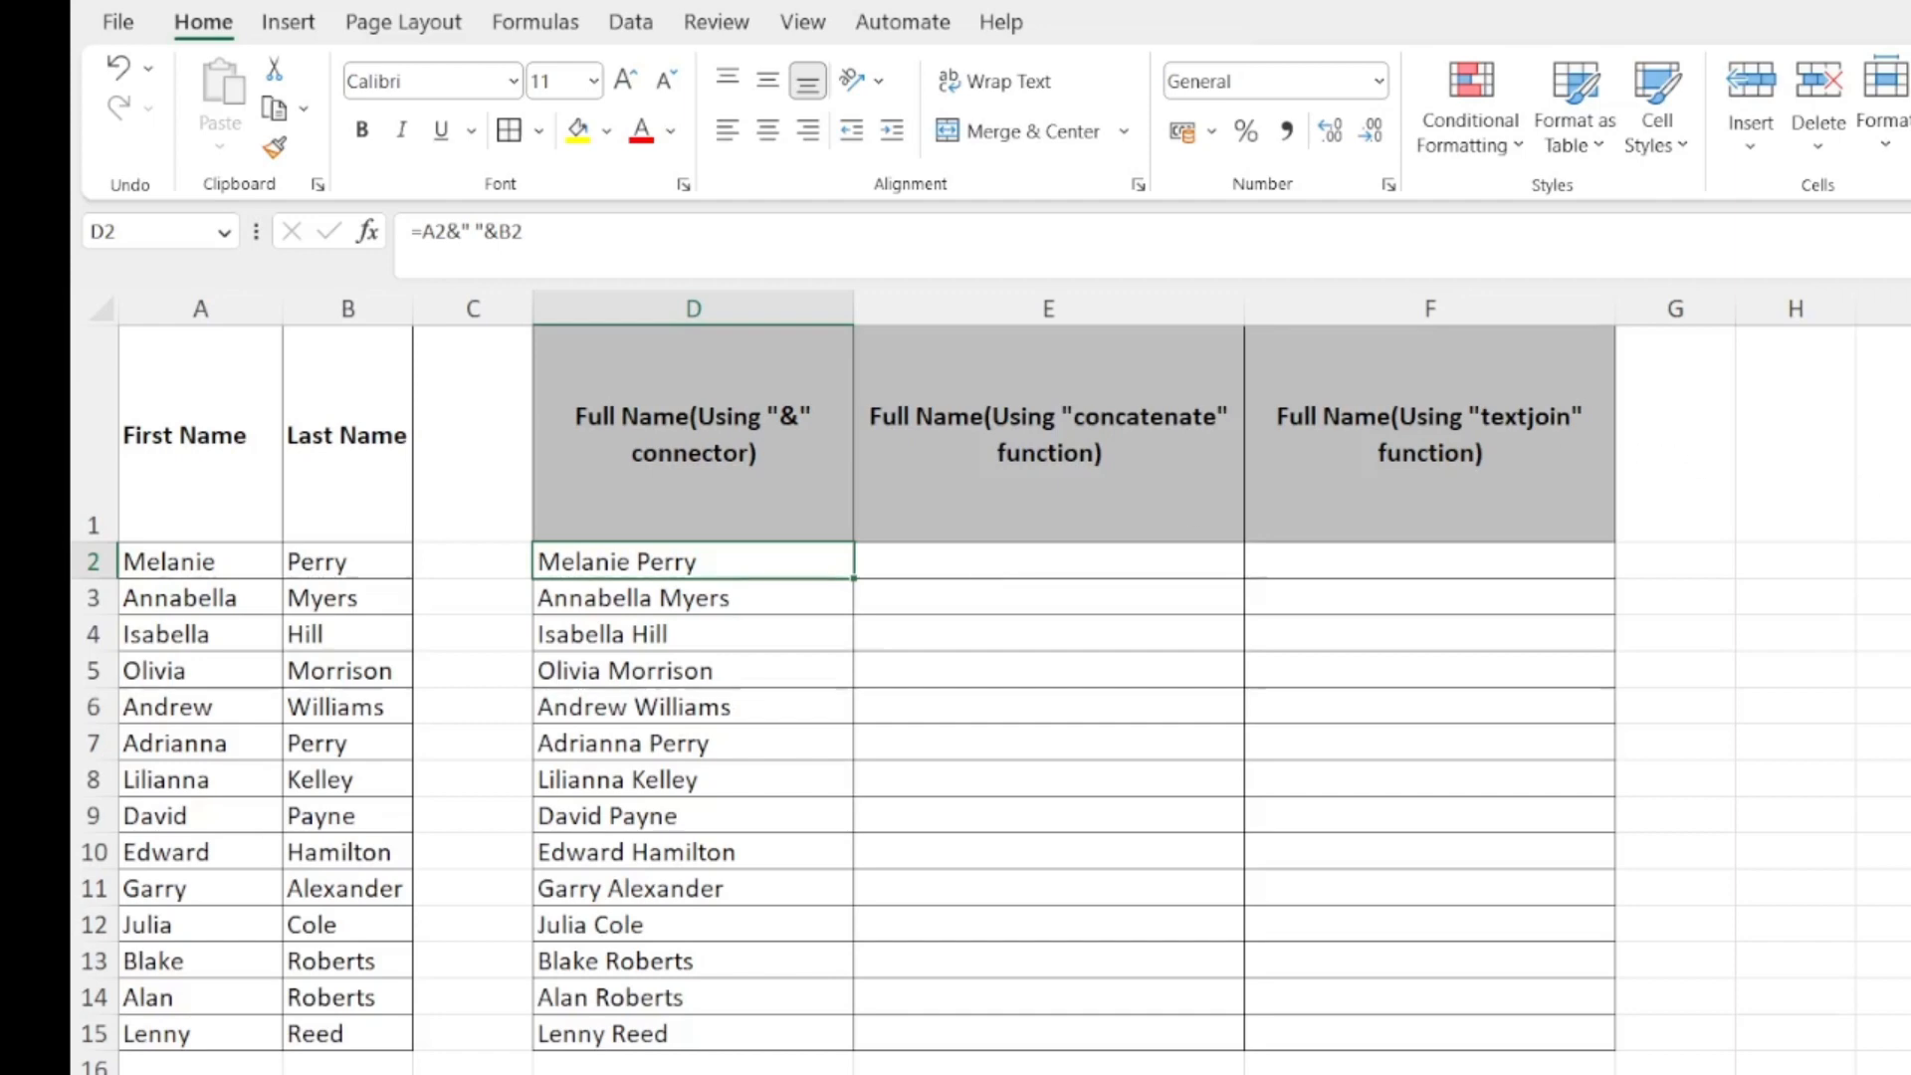
Enter the formula =CONCATENATE(A2," ",B2) in cell E2
key("Right")
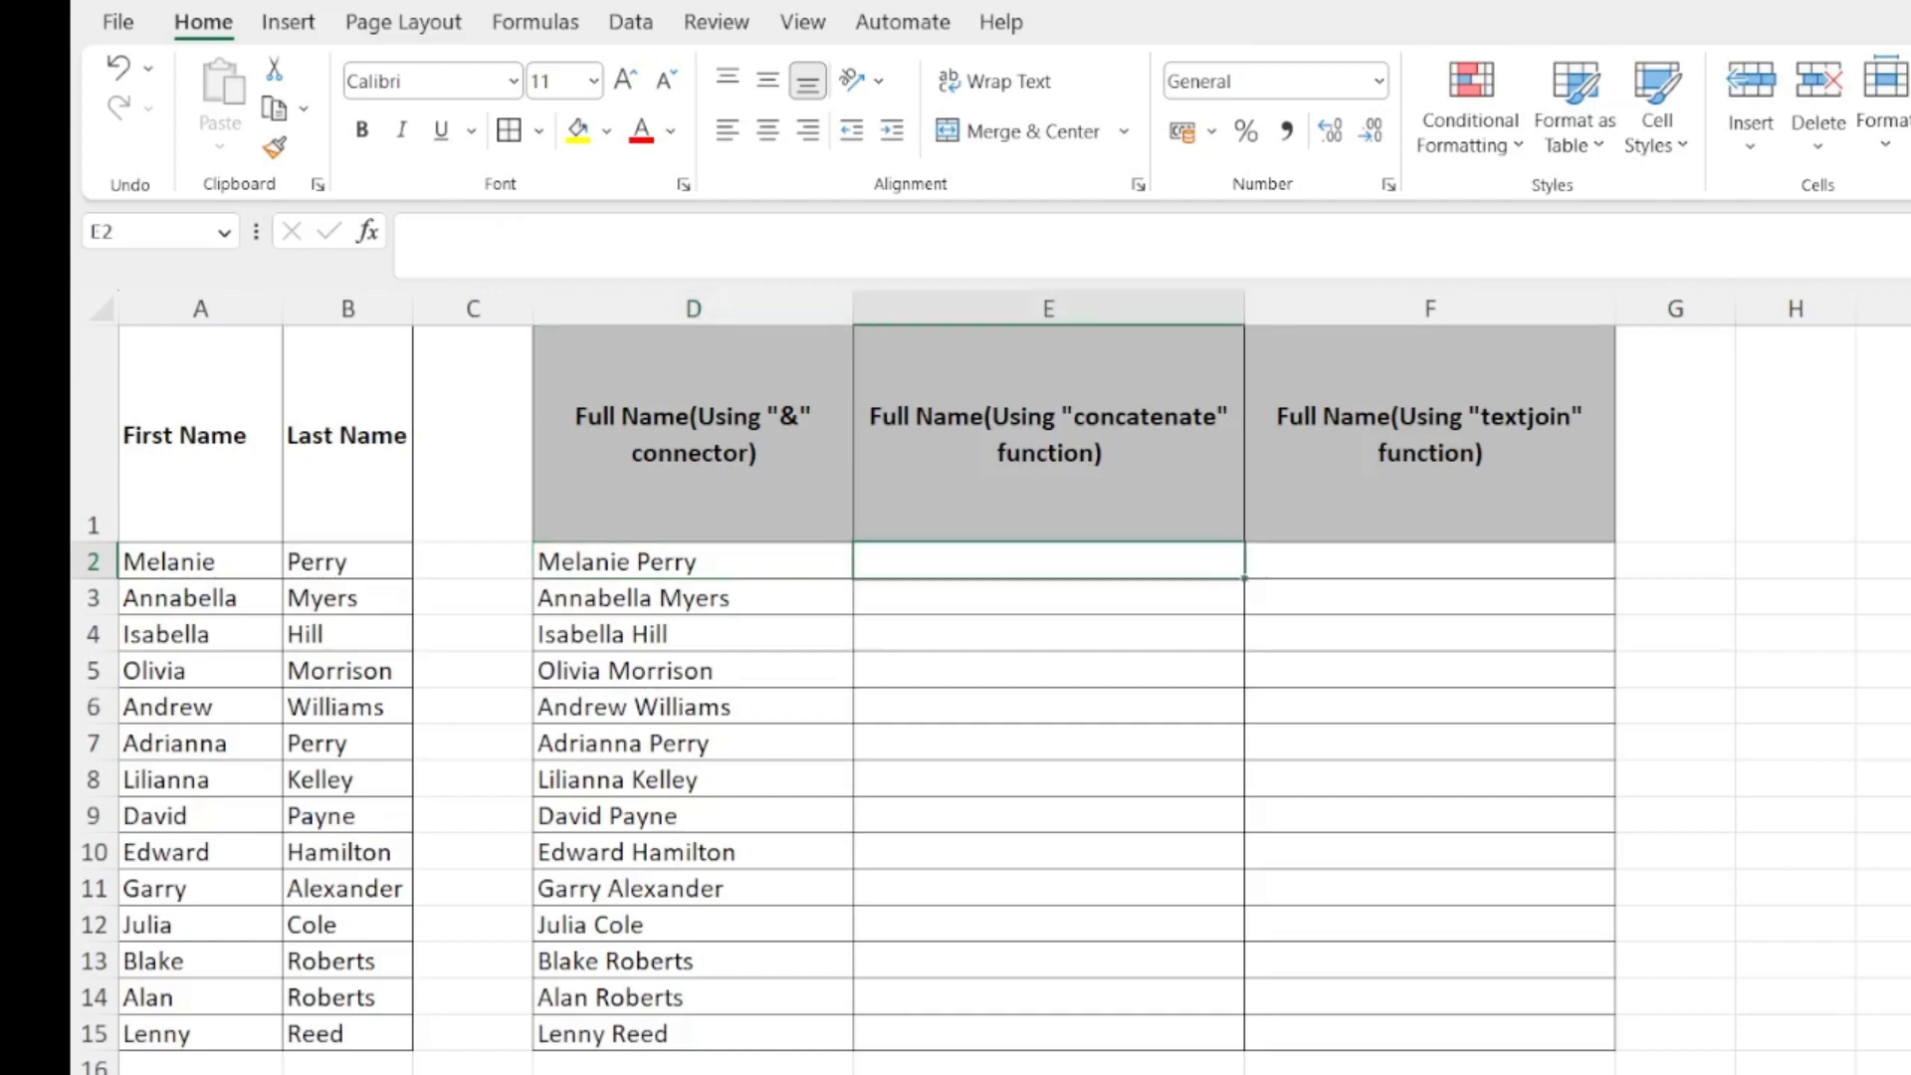
type("=")
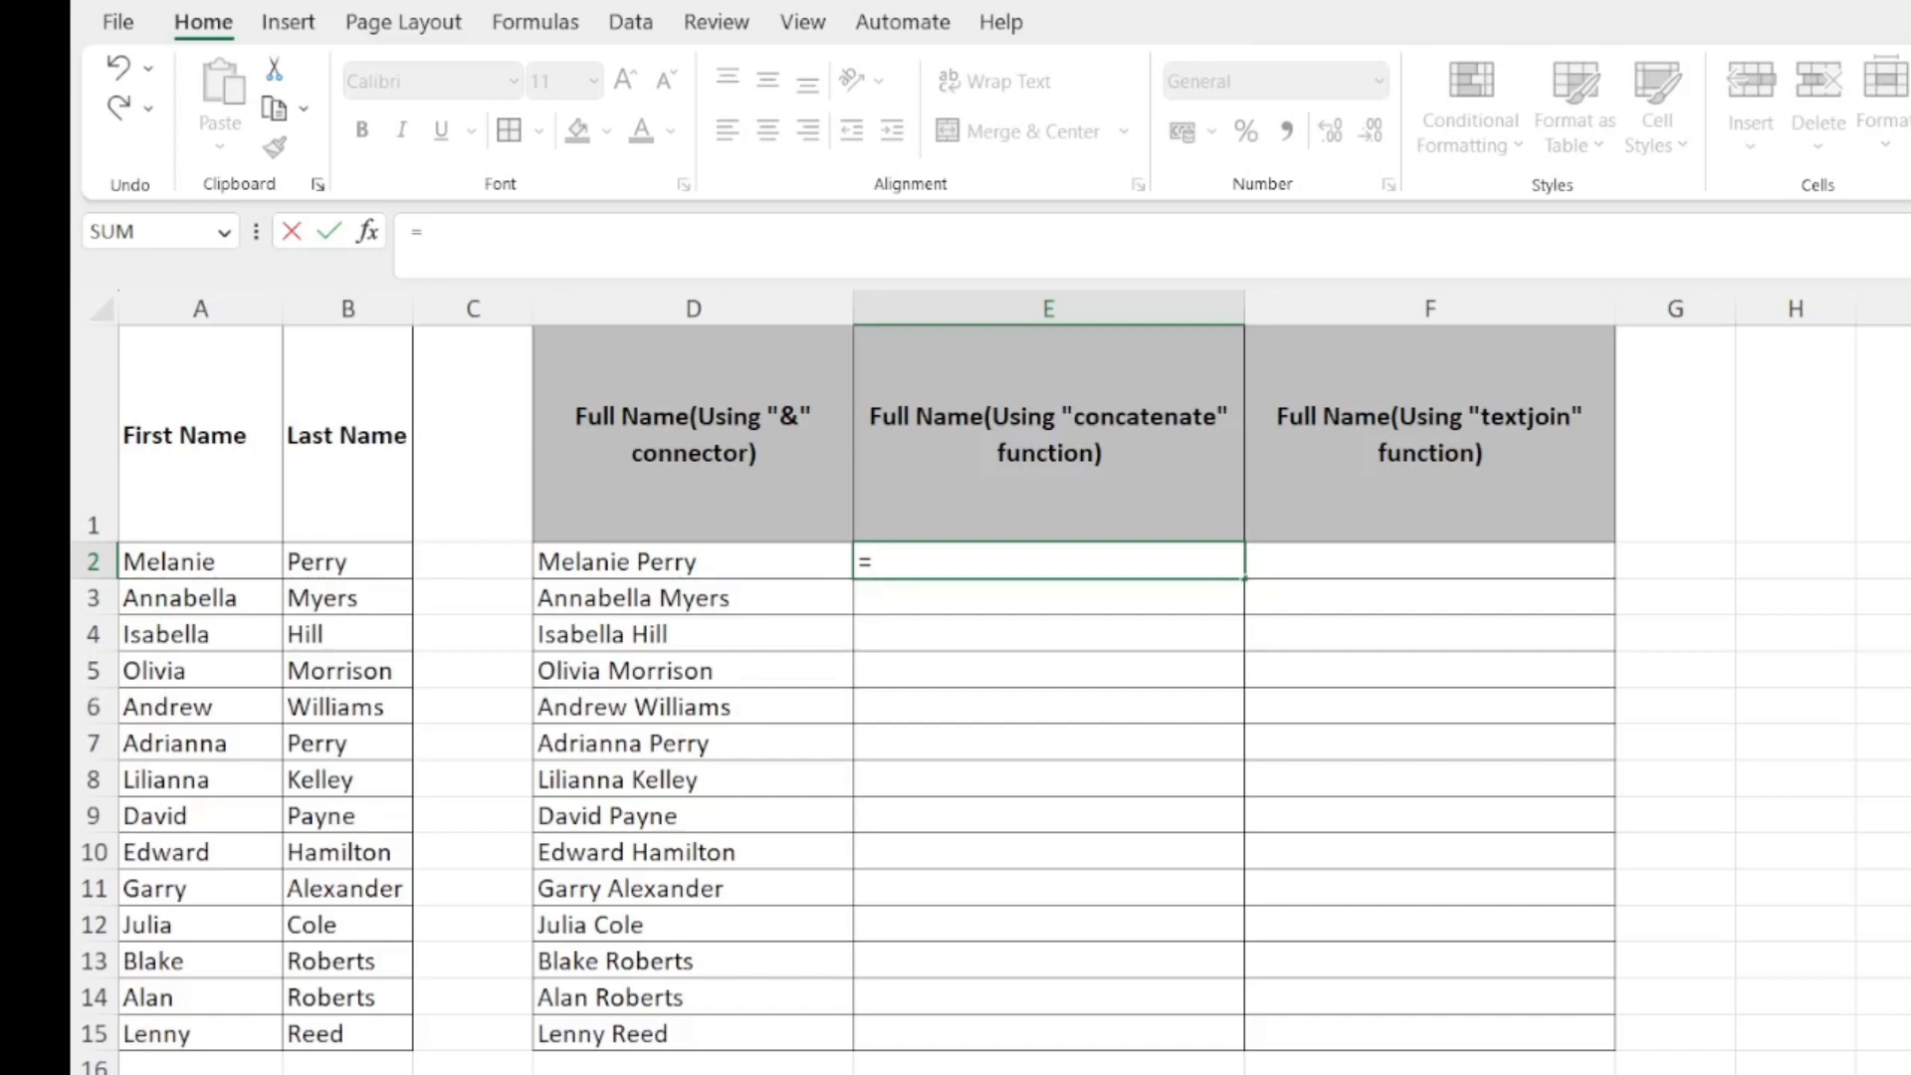
type("conc")
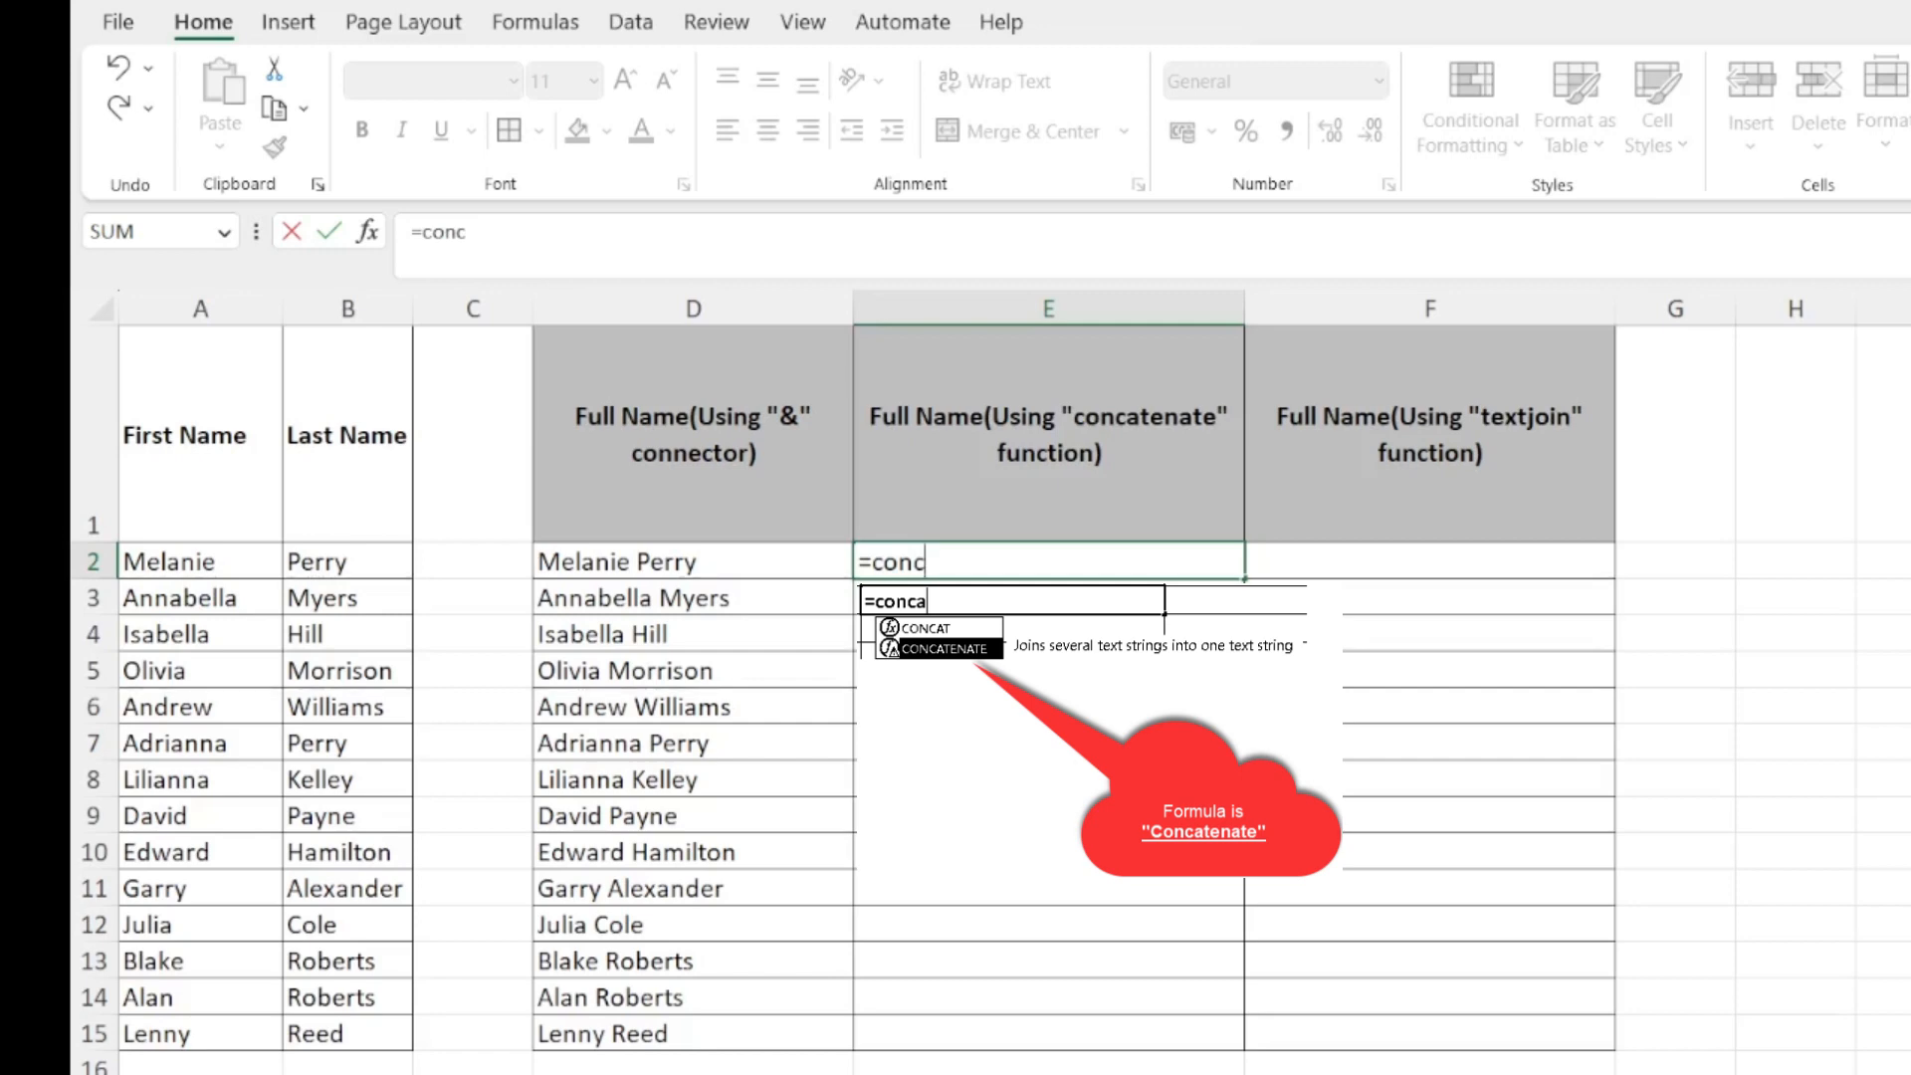
key("Down")
key("Tab")
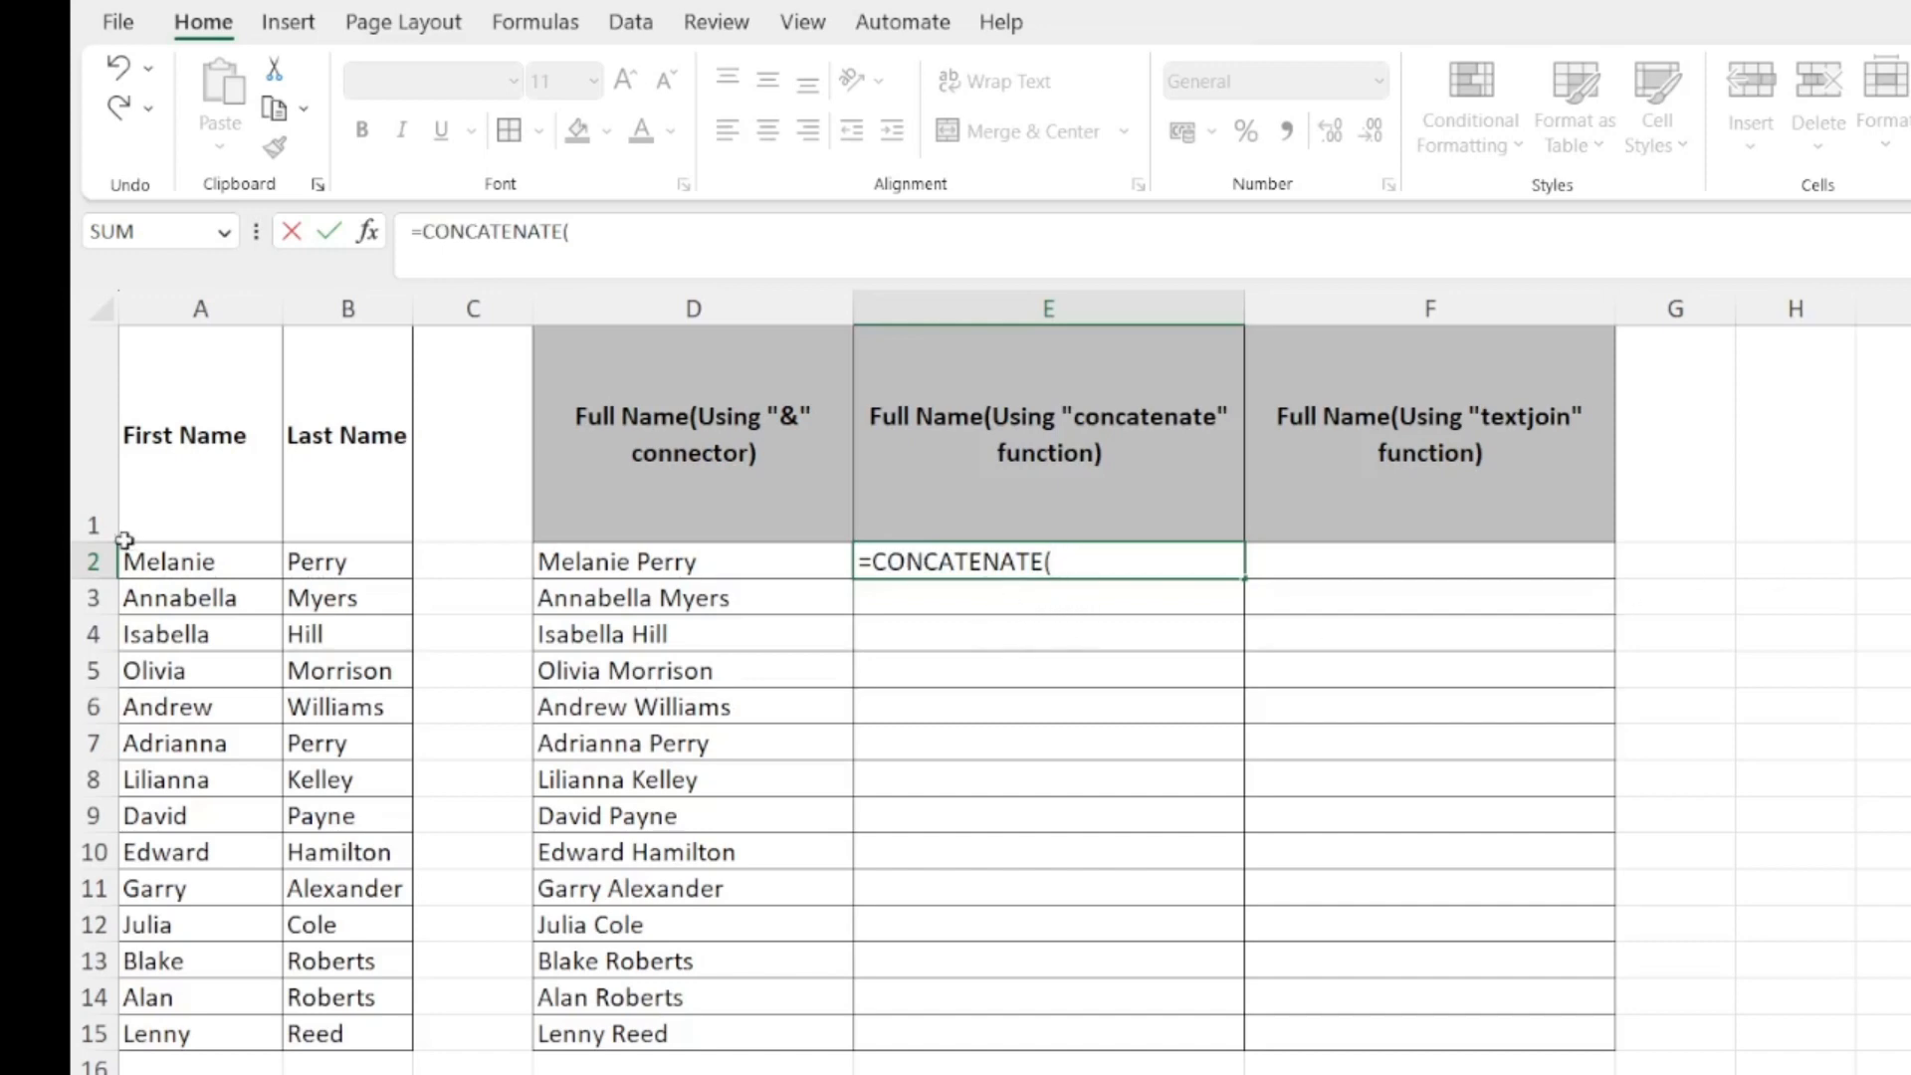
left_click(190, 565)
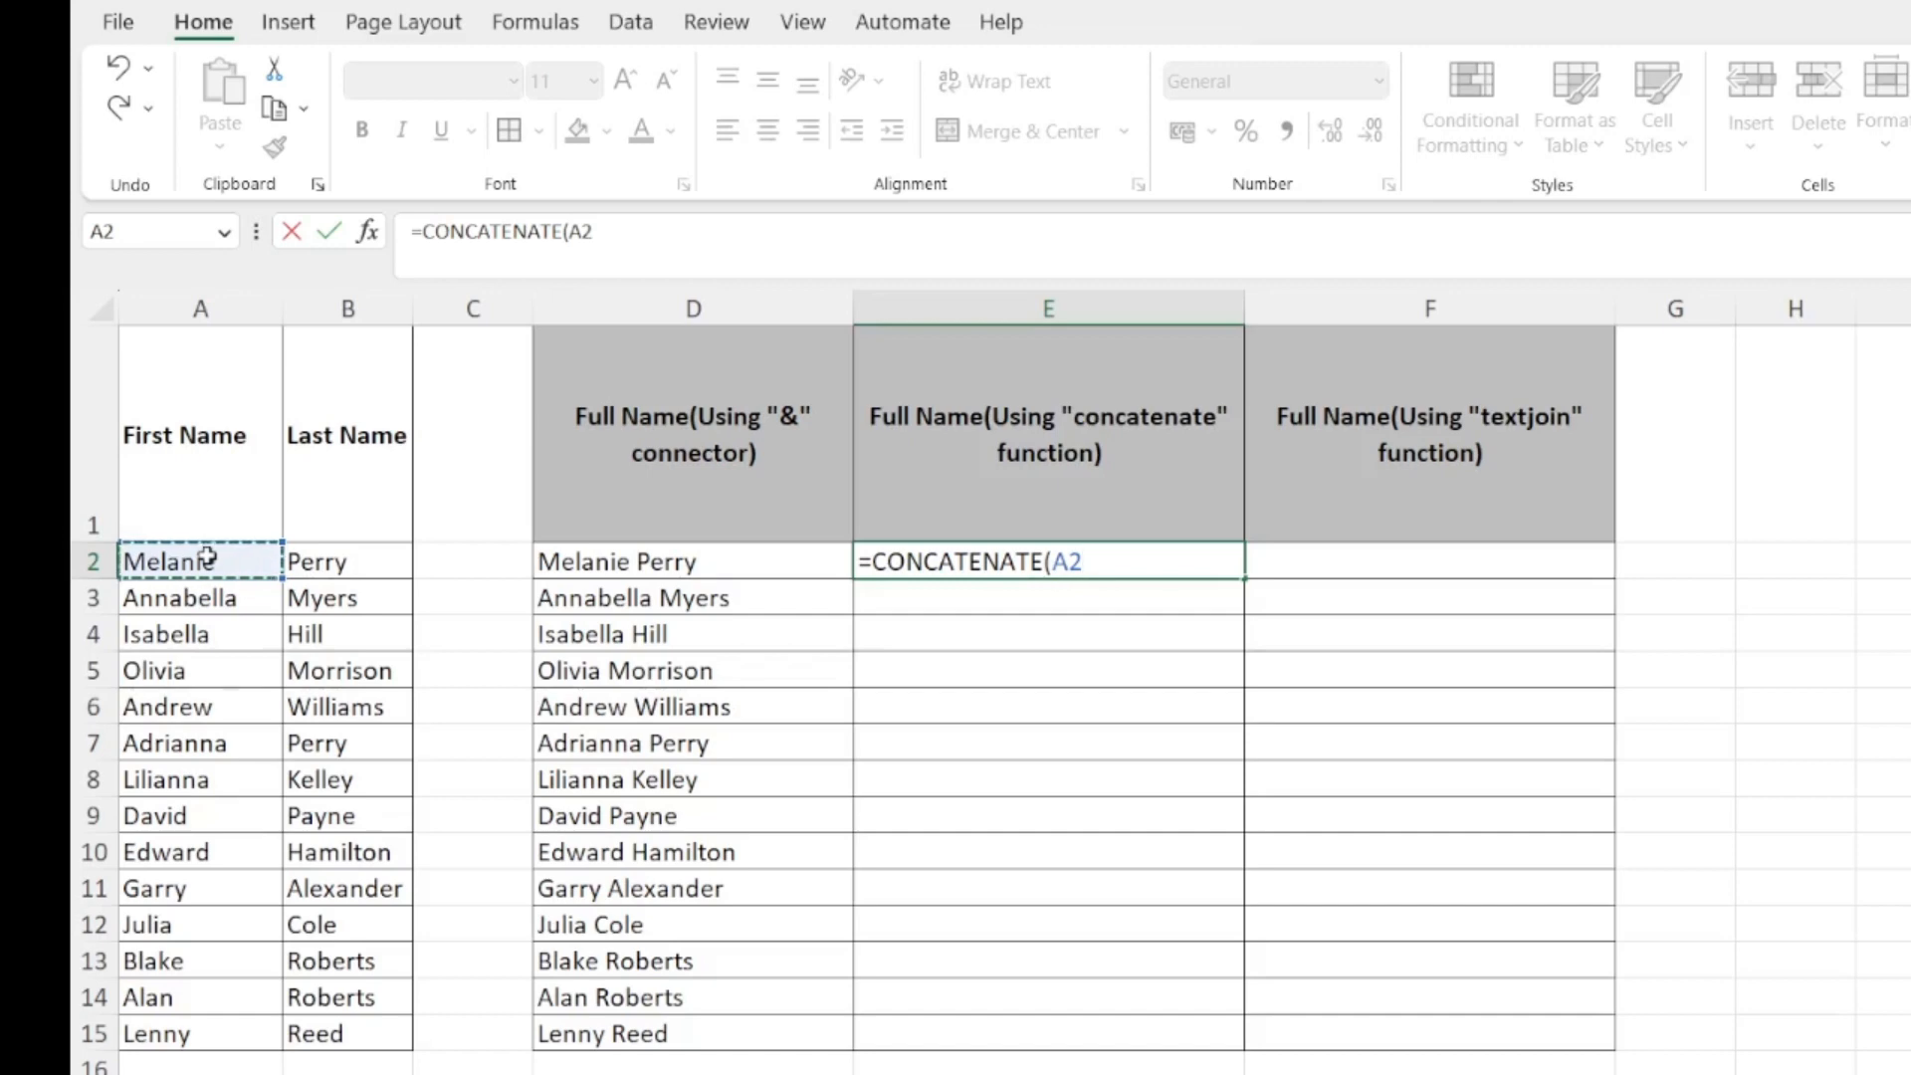
type(",")
type("\" \",")
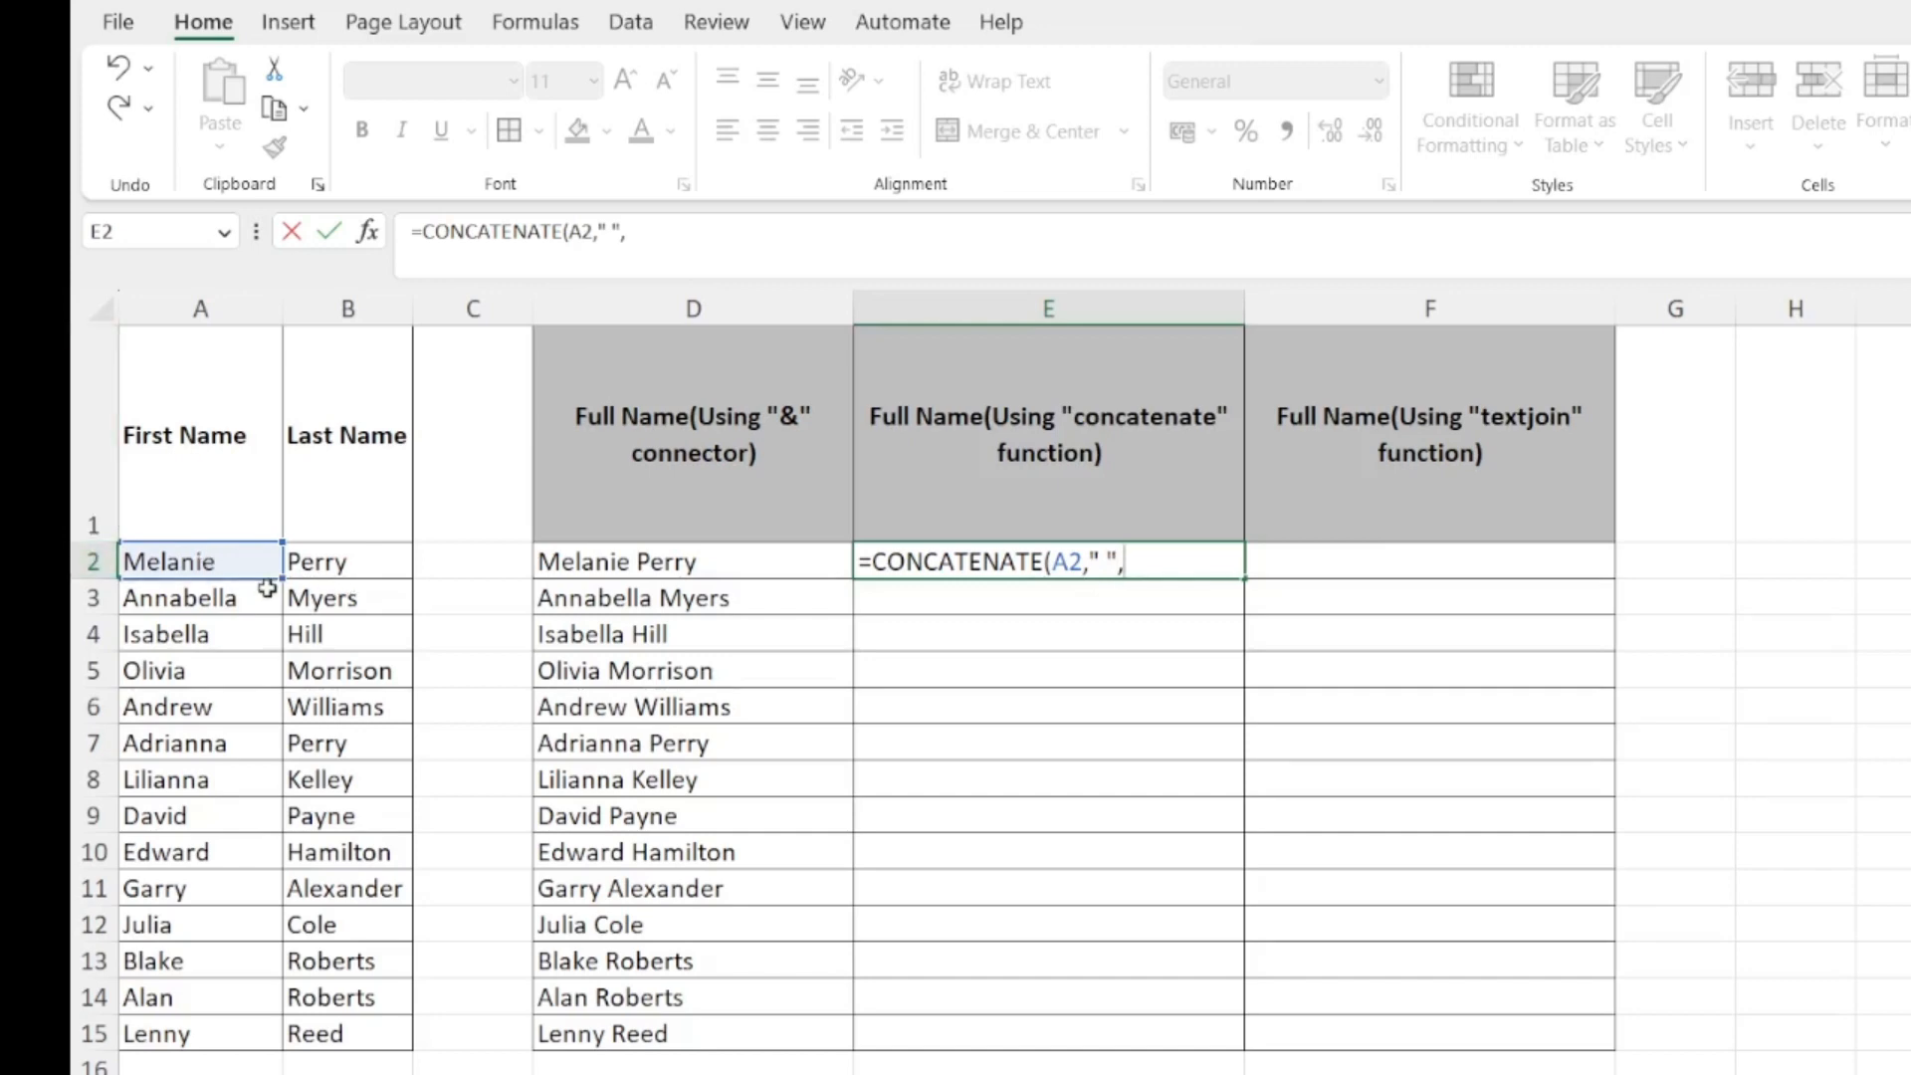
left_click(339, 565)
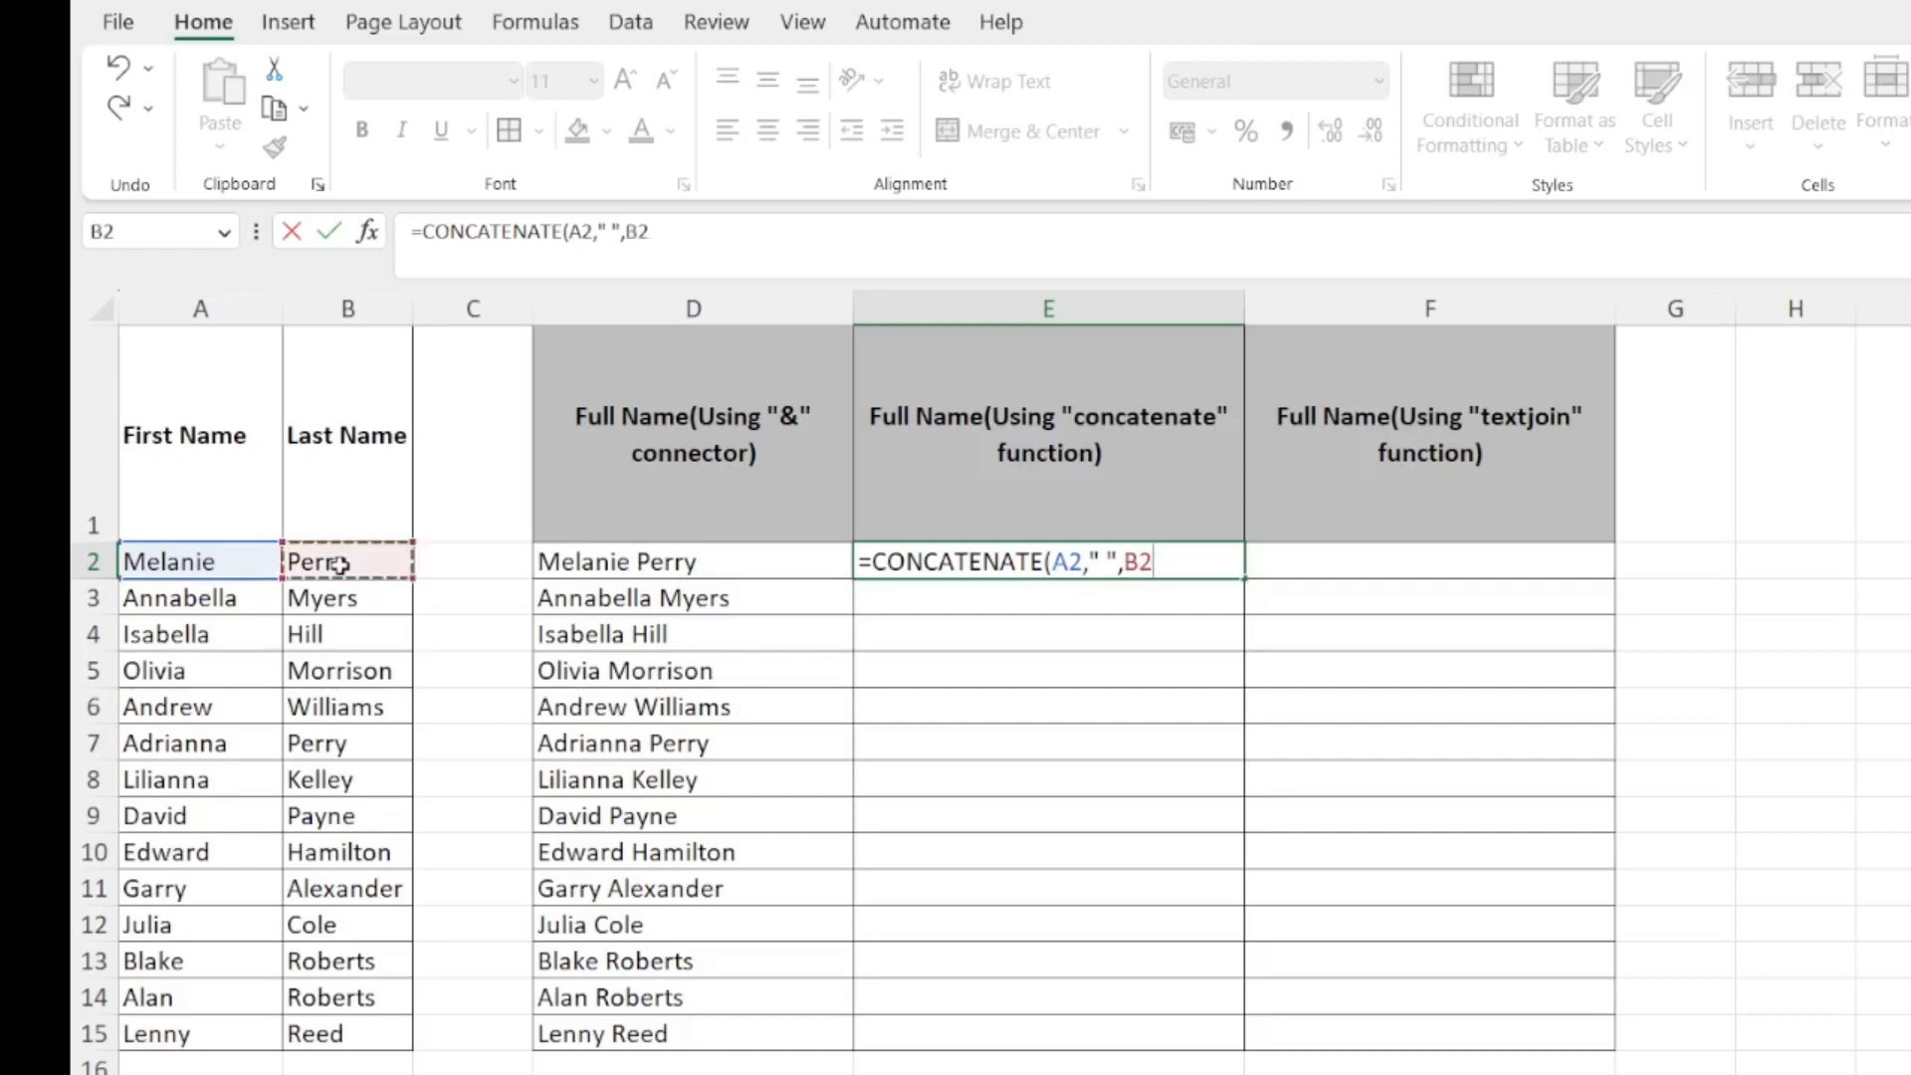
key("Return")
Fill the CONCATENATE formula from E2 down through E15
key("Up")
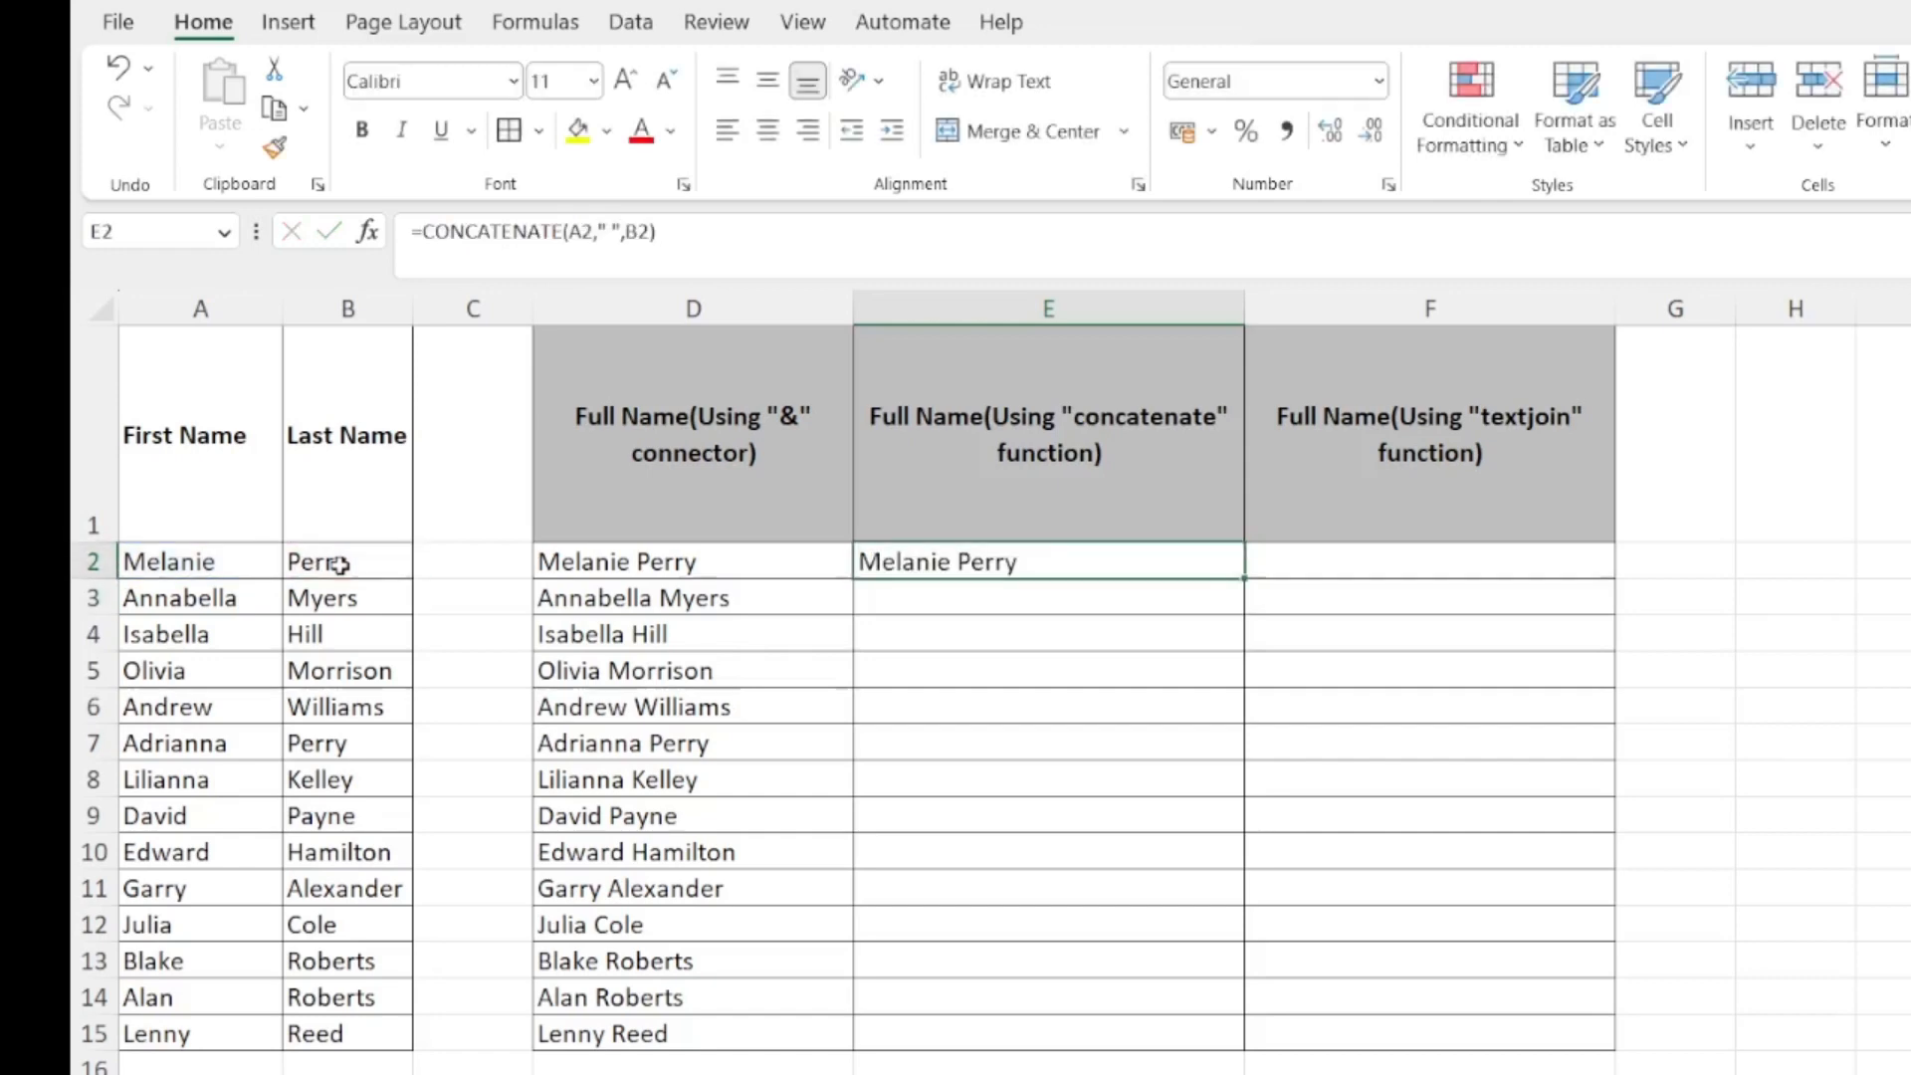
key("shift+Down")
key("shift+Down")
key("shift+Down")
key("shift+Down")
key("shift+Down")
key("shift+Down")
key("shift+Down")
key("shift+Down")
key("shift+Down")
key("shift+Down")
key("shift+Down")
key("shift+Down")
key("shift+Down")
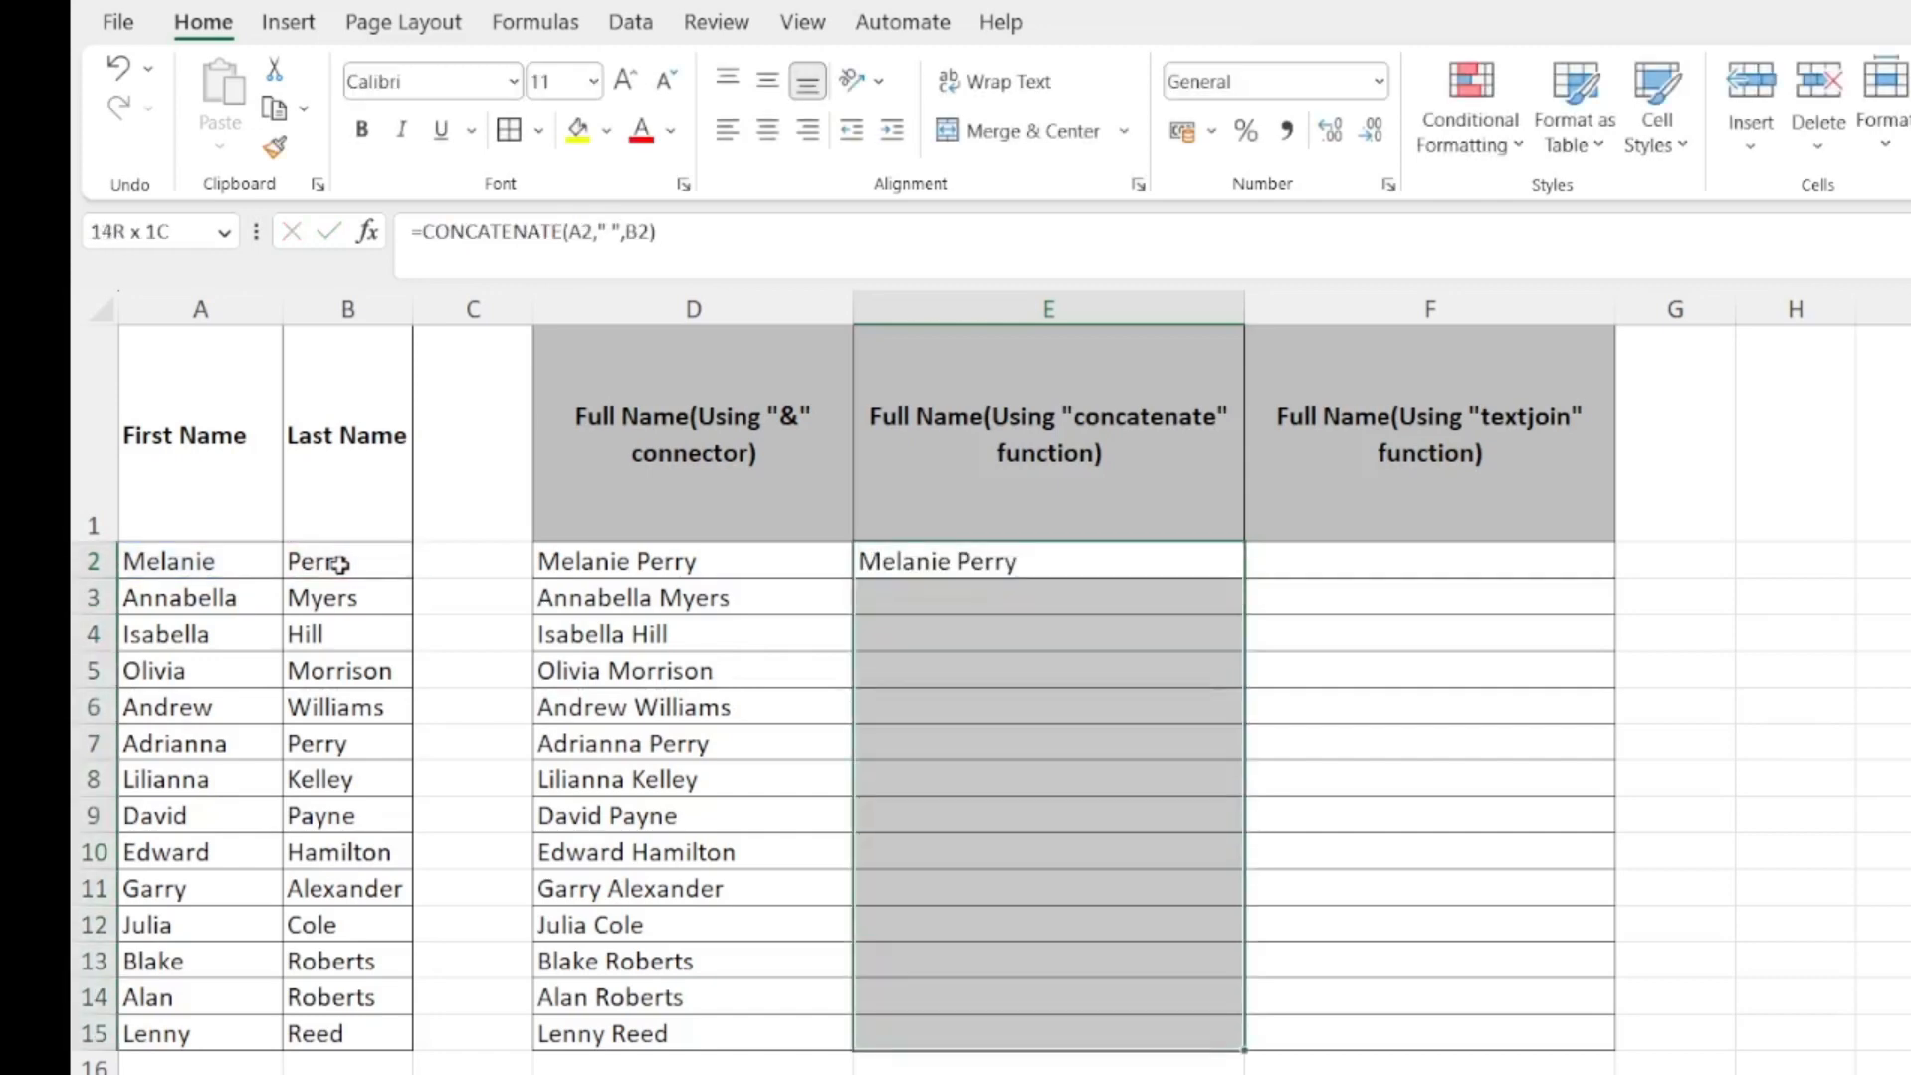
key("ctrl+d")
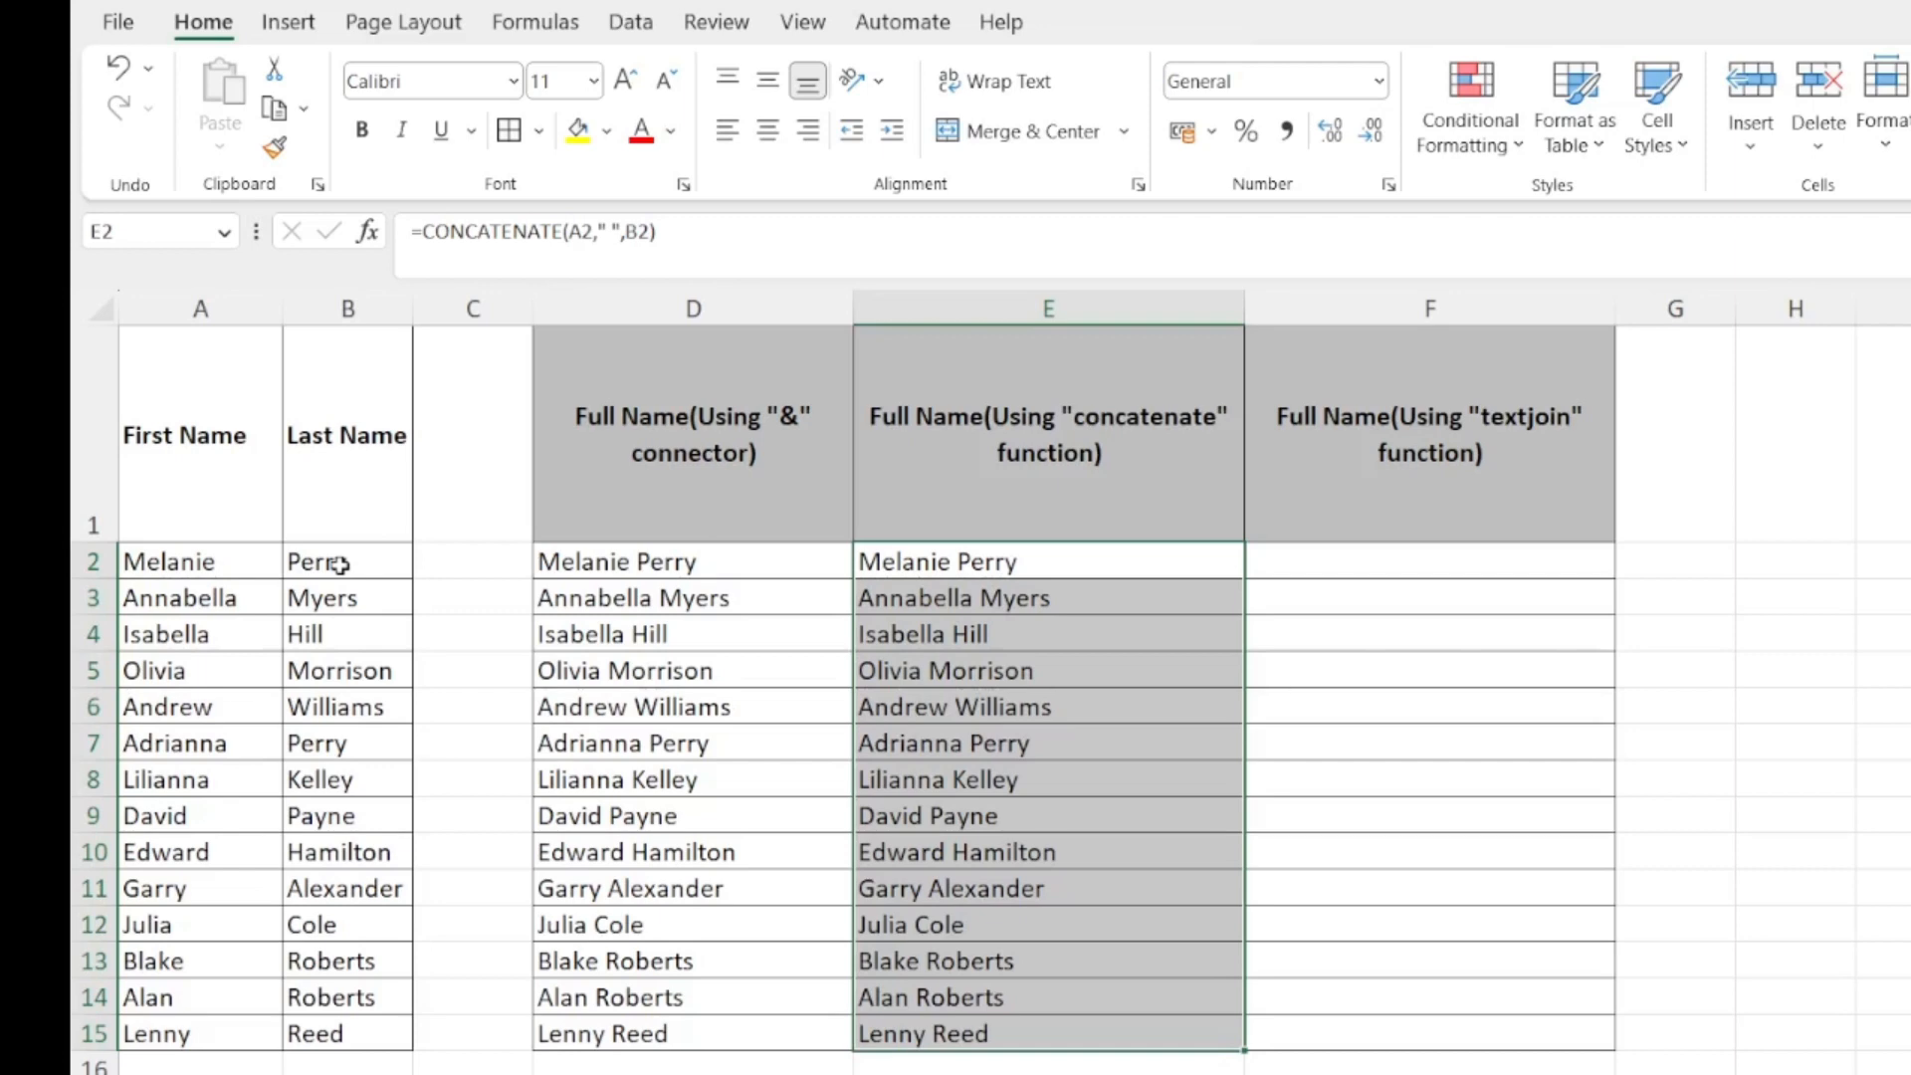
key("Up")
key("Down")
Enter the formula =TEXTJOIN(" ",TRUE,A2:B2) in cell F2
key("Right")
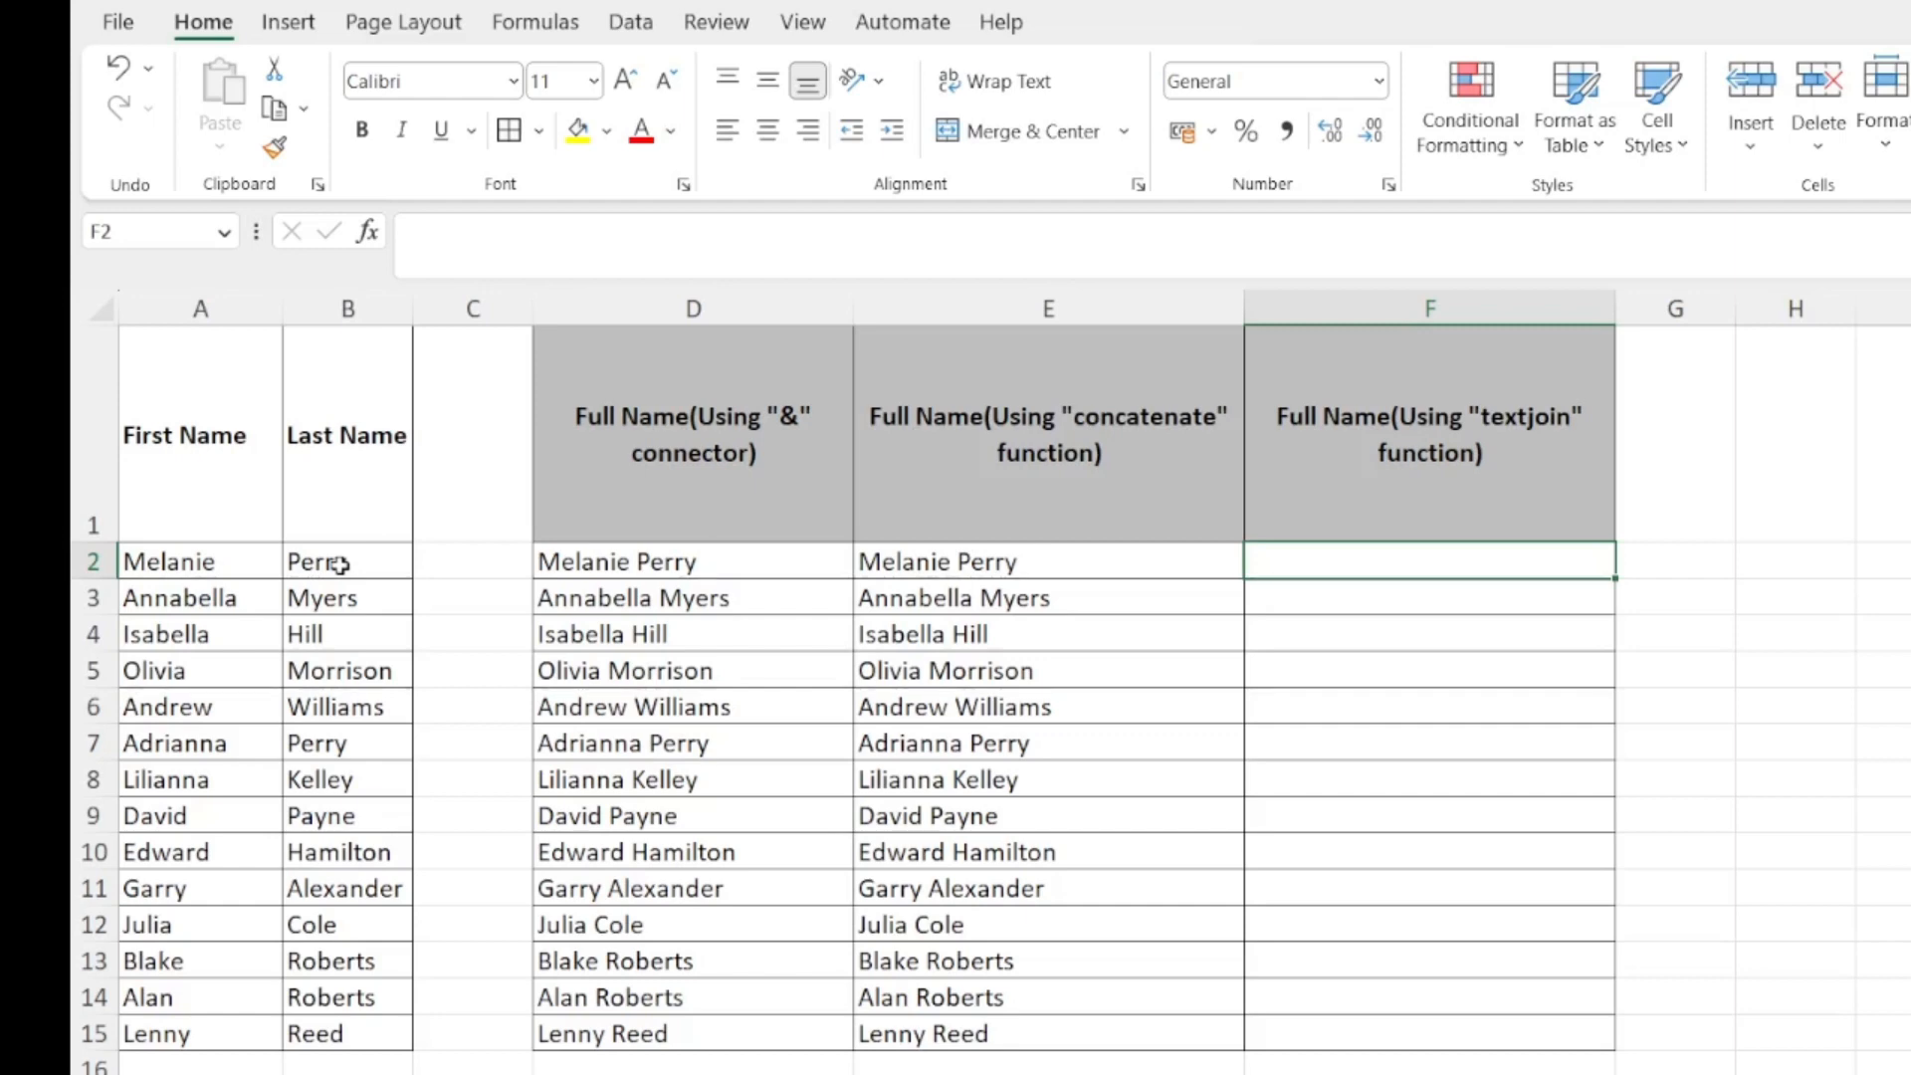
type("=tex")
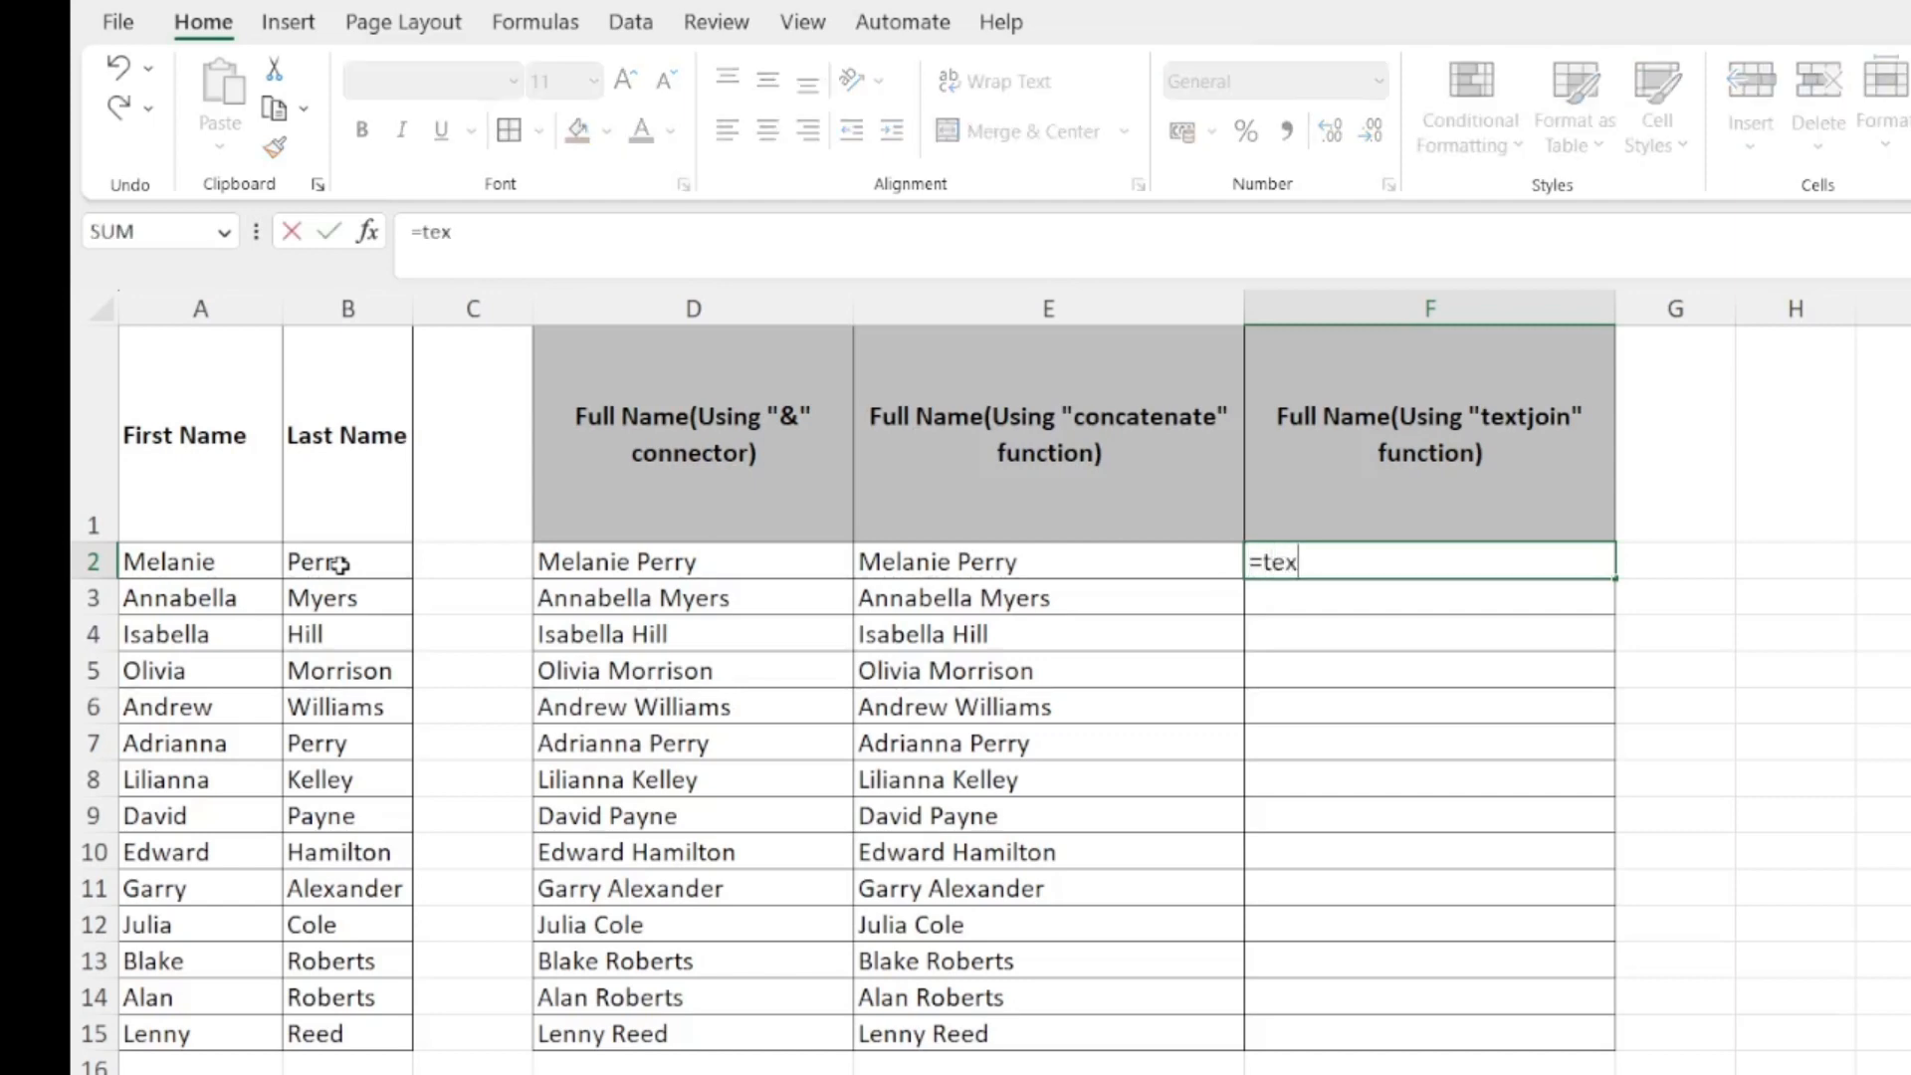
type("t")
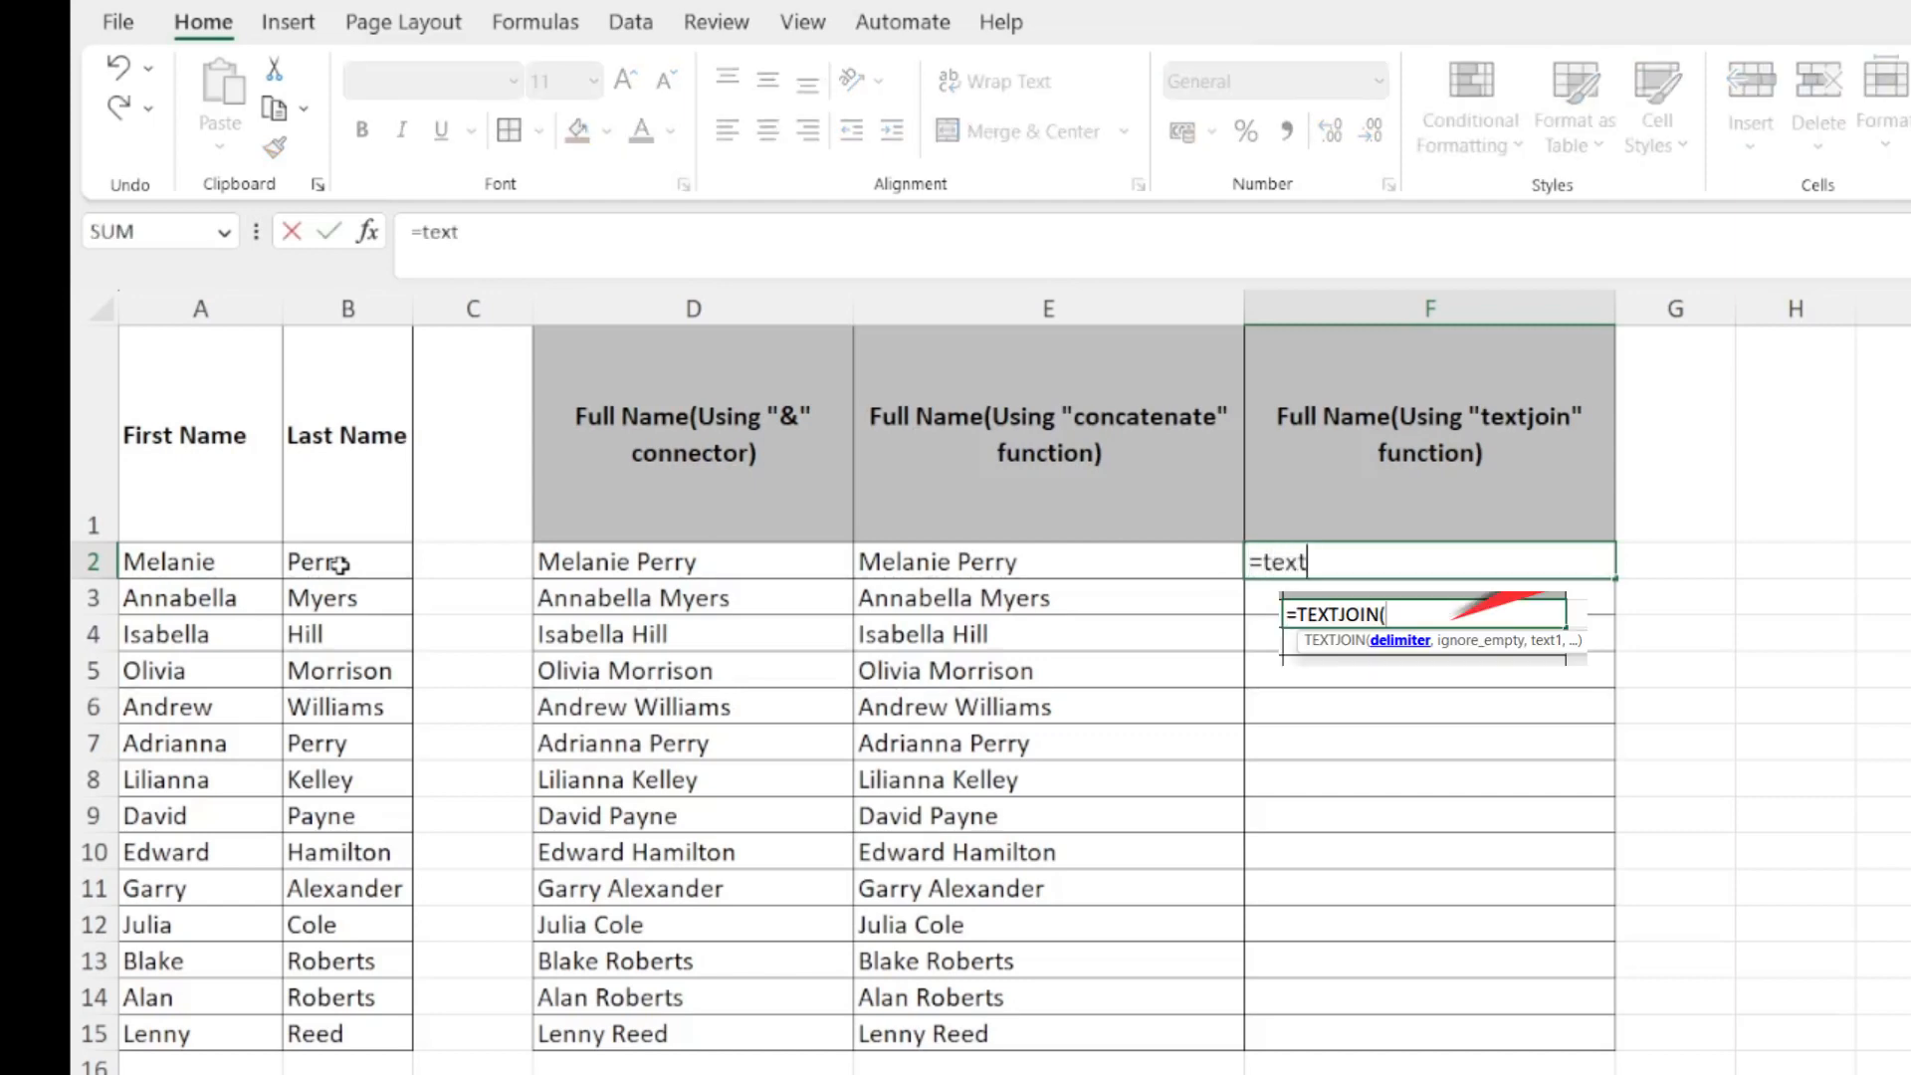
type("jo")
key("Tab")
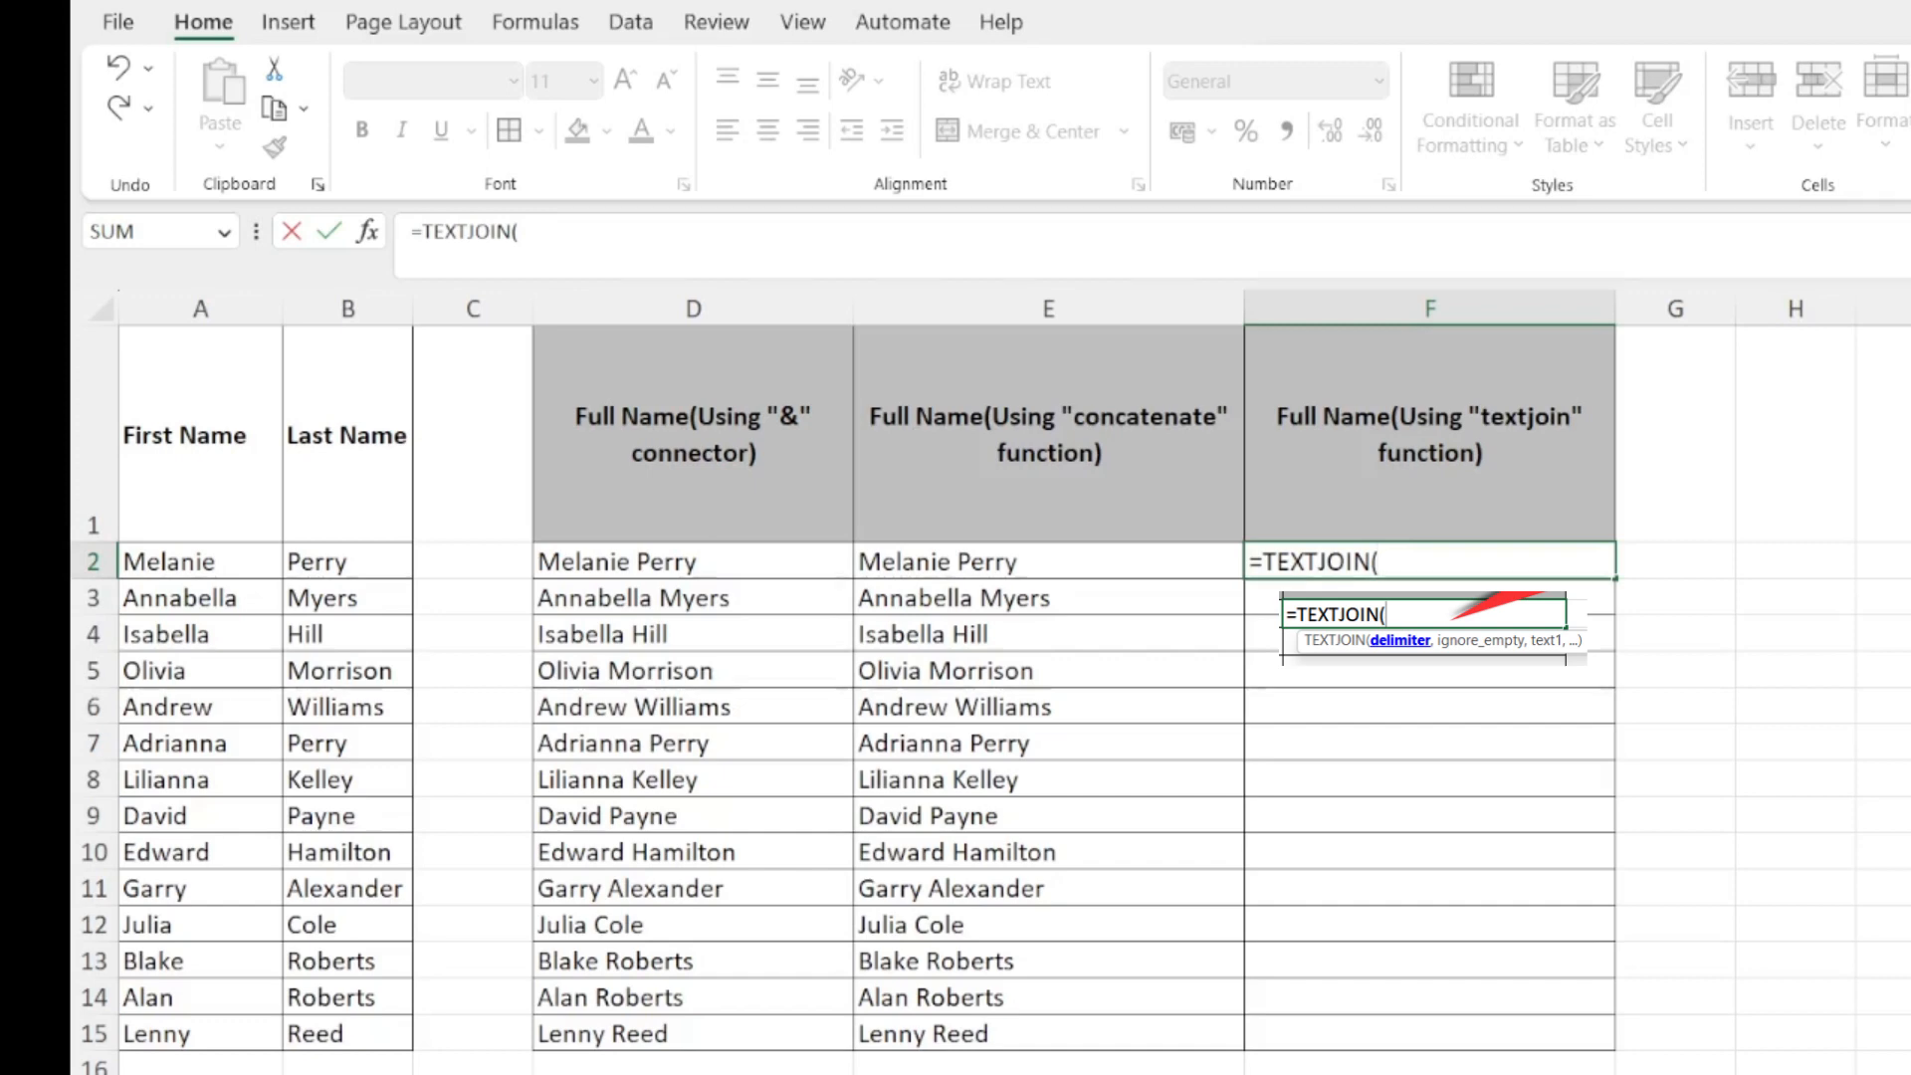
type("\" \"")
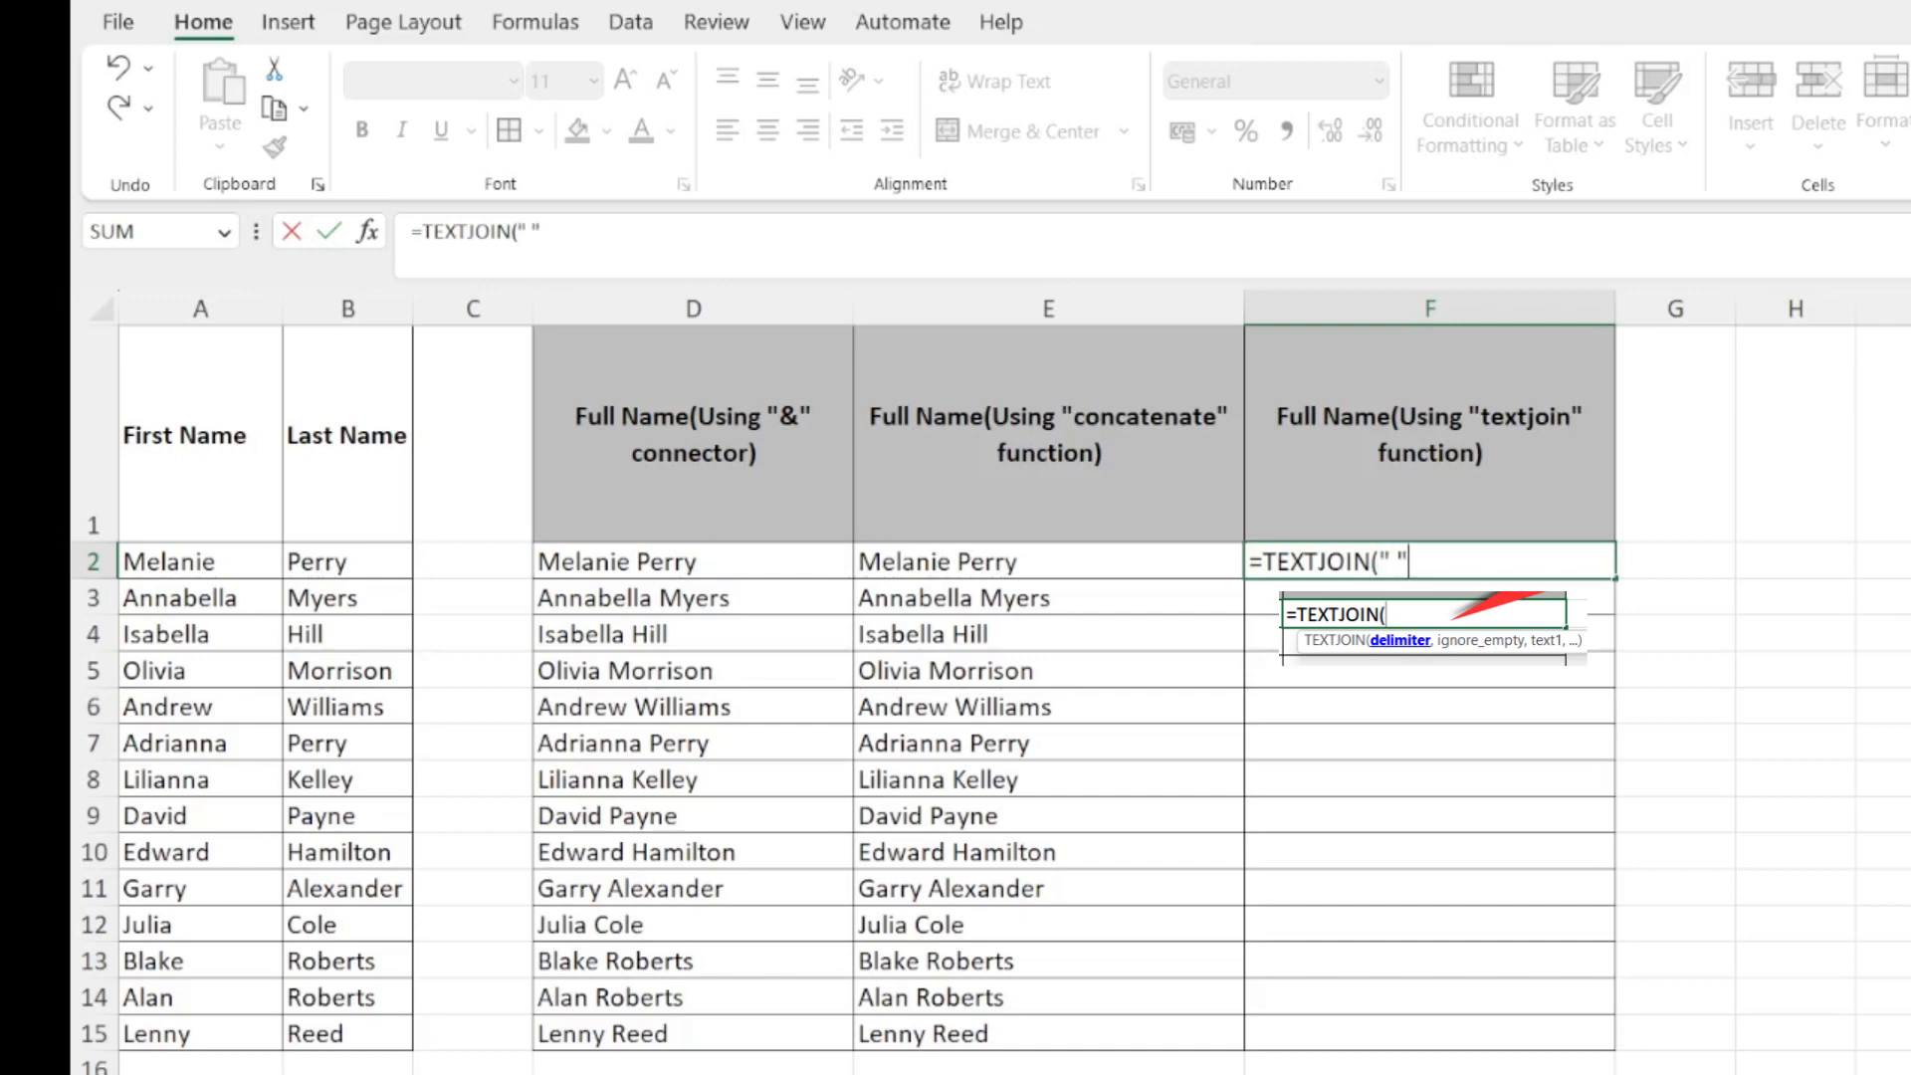
type(",")
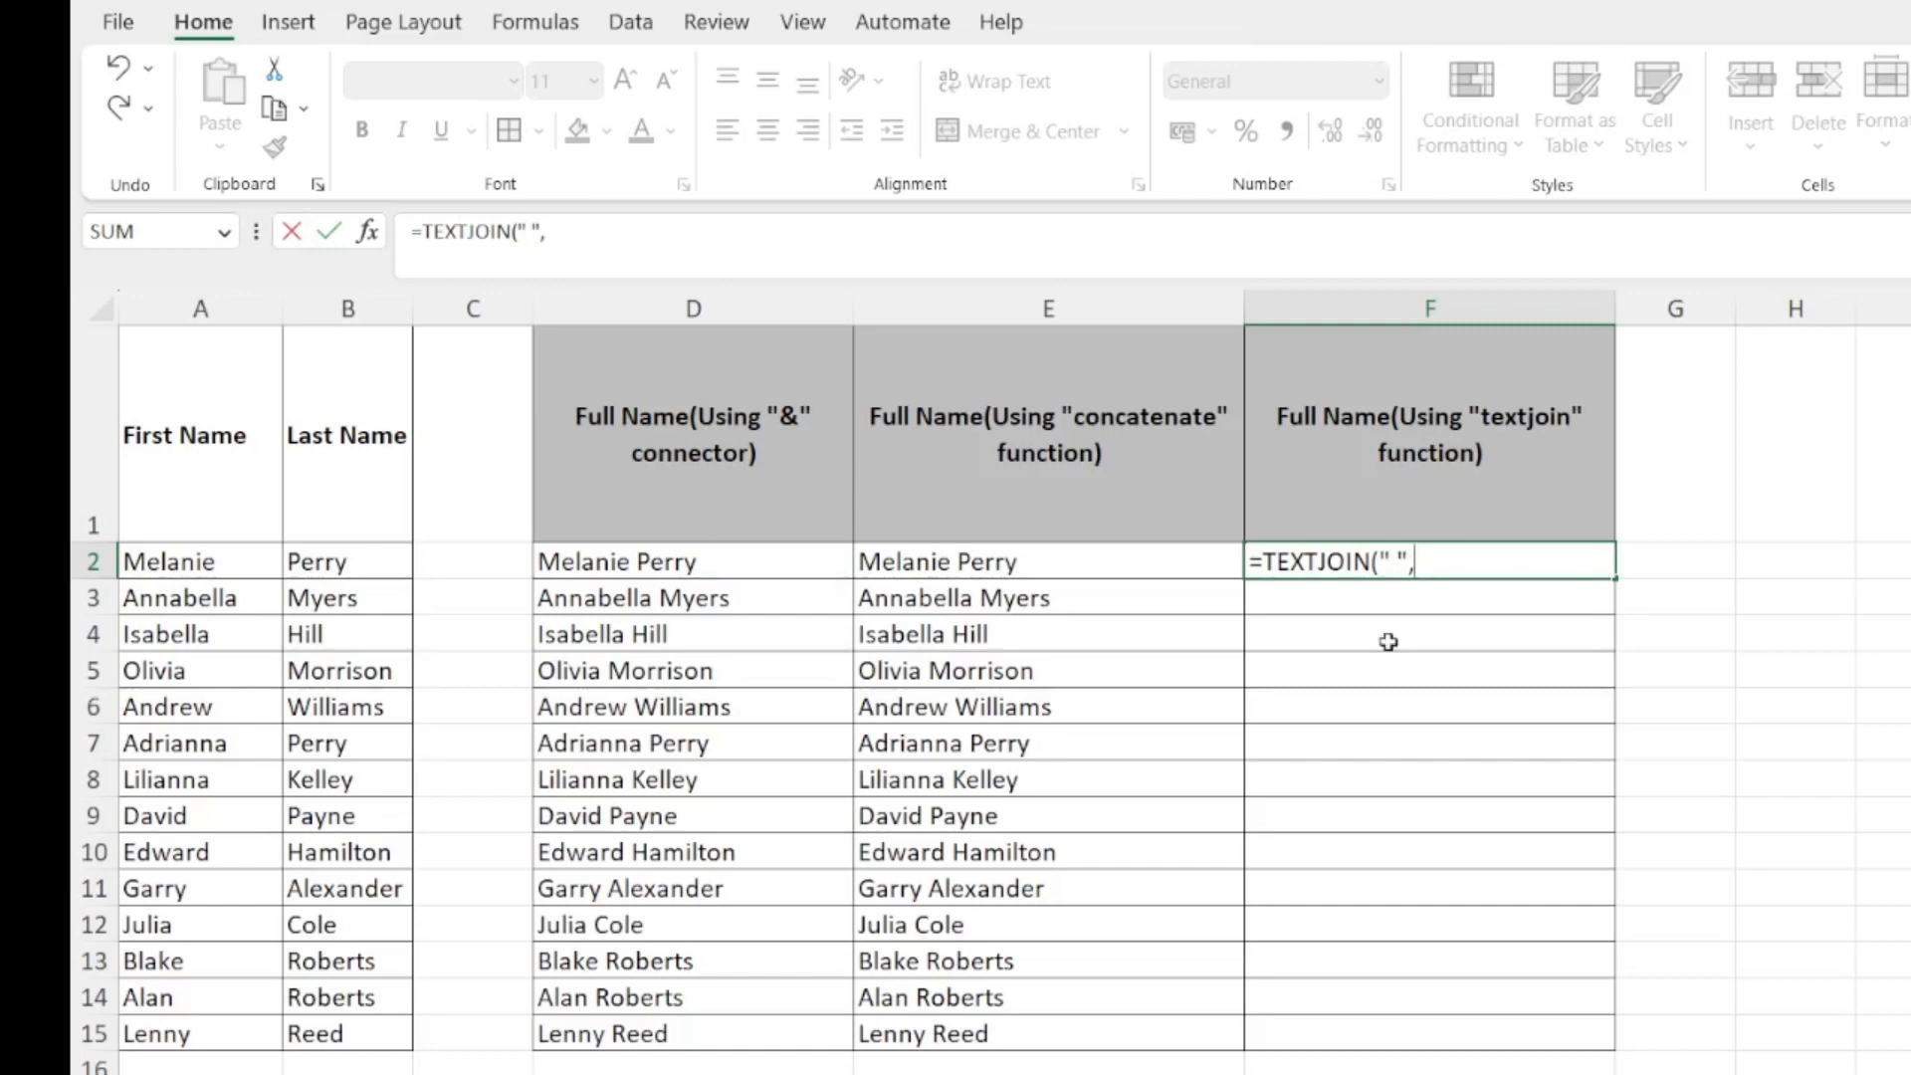
type("true,")
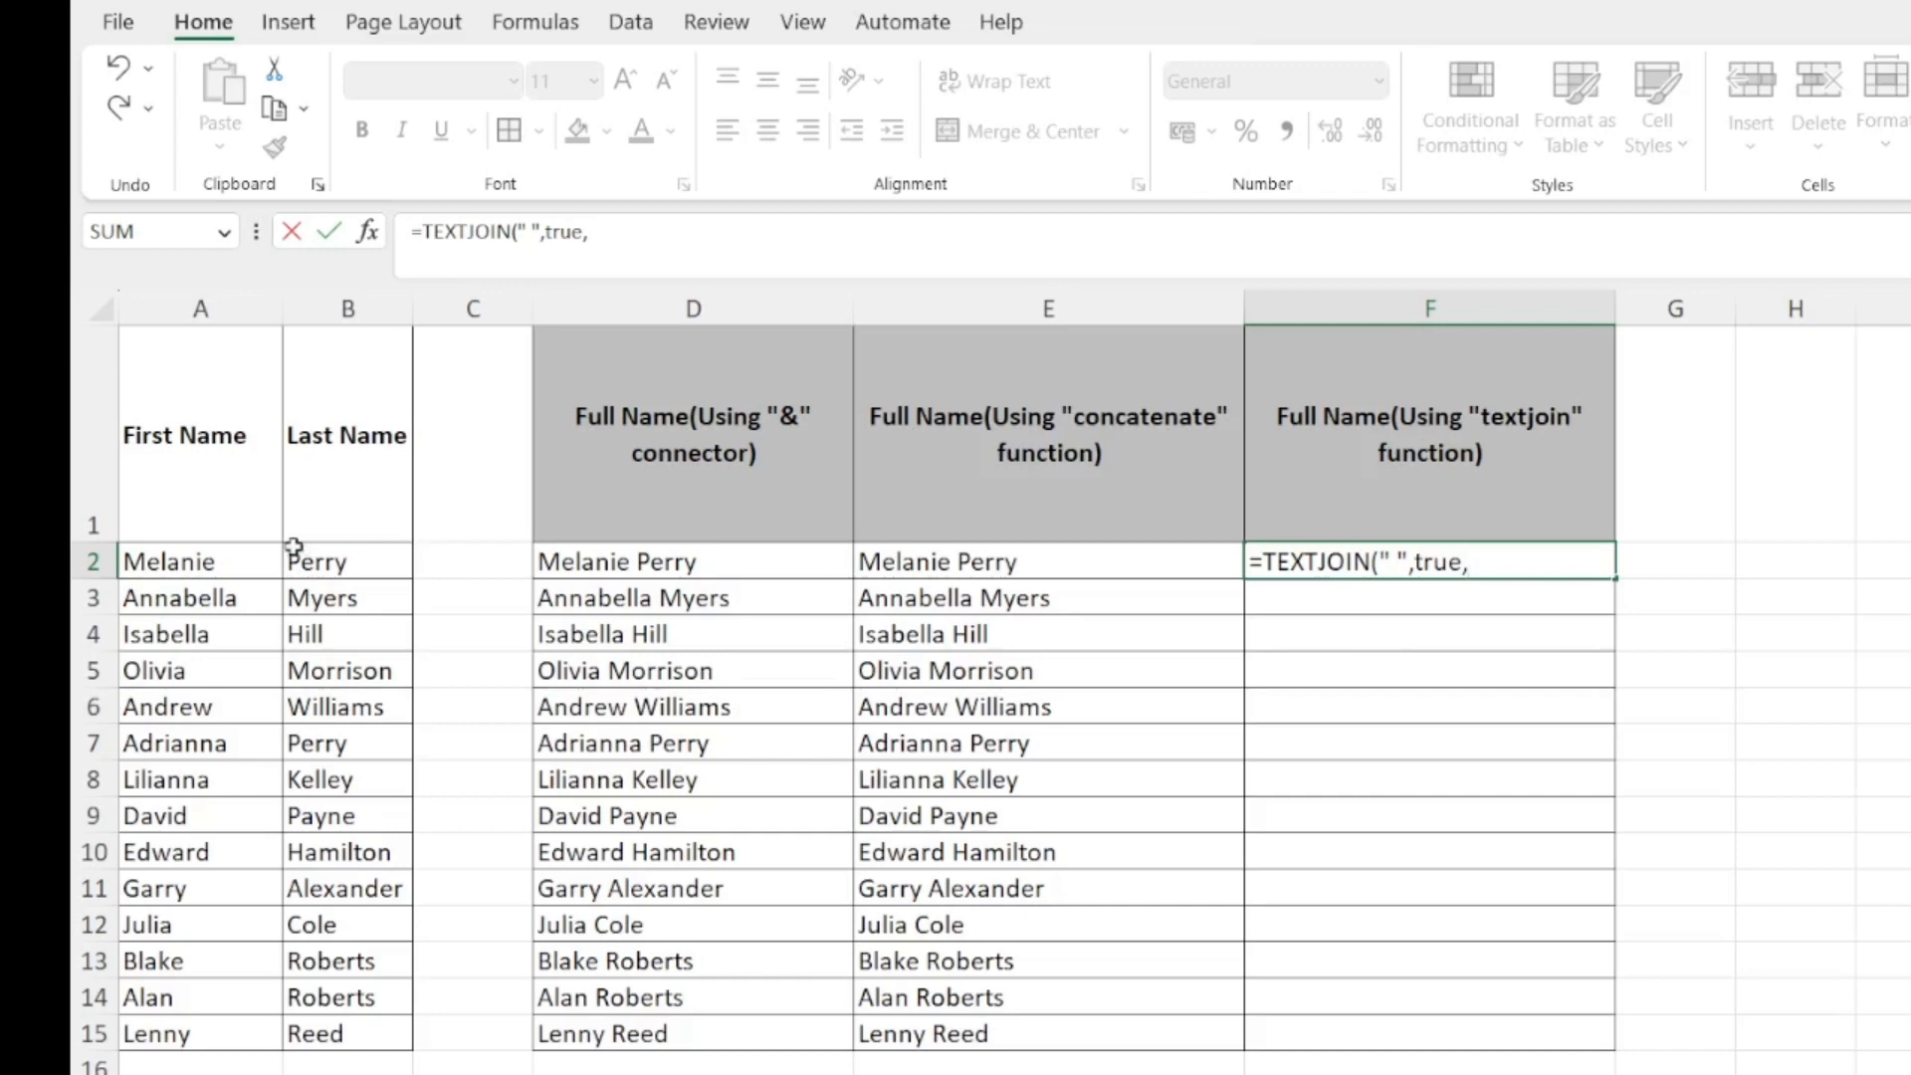
left_click(194, 564)
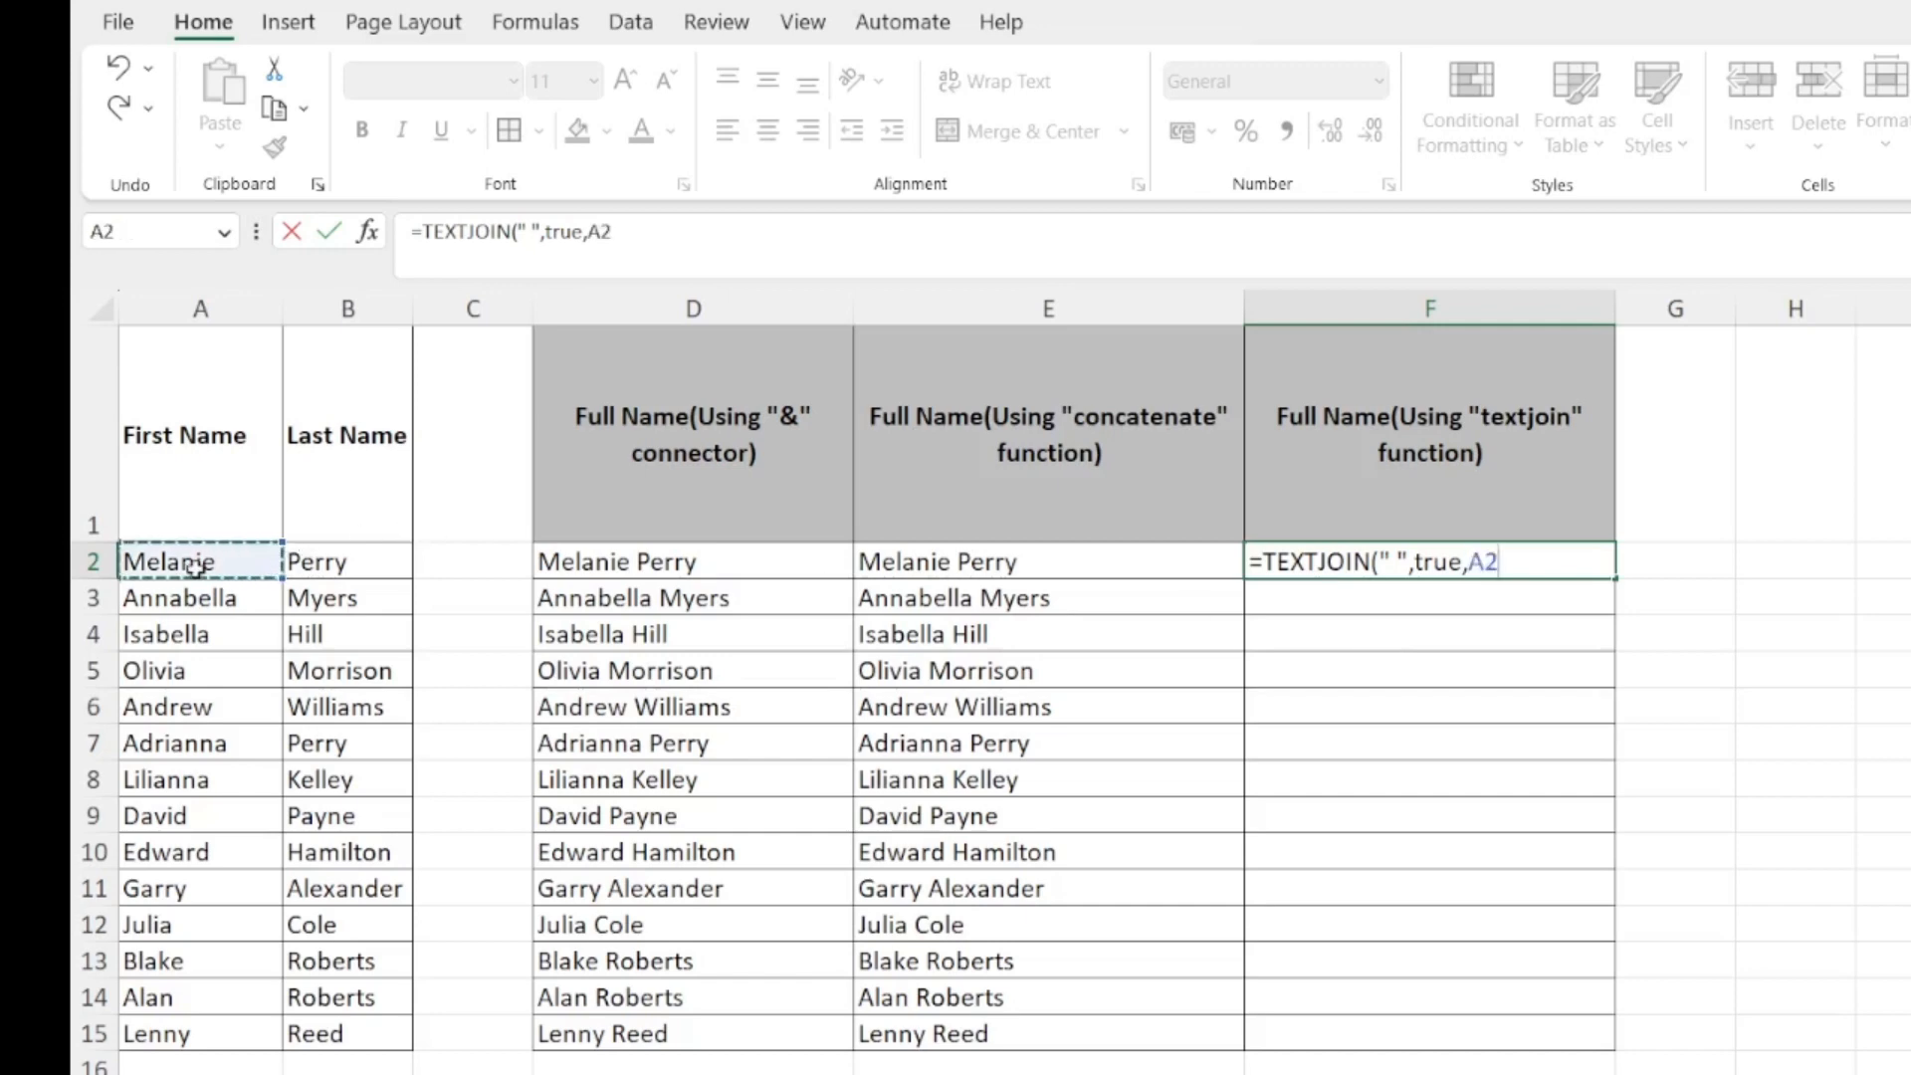
key("shift+Right")
key("Return")
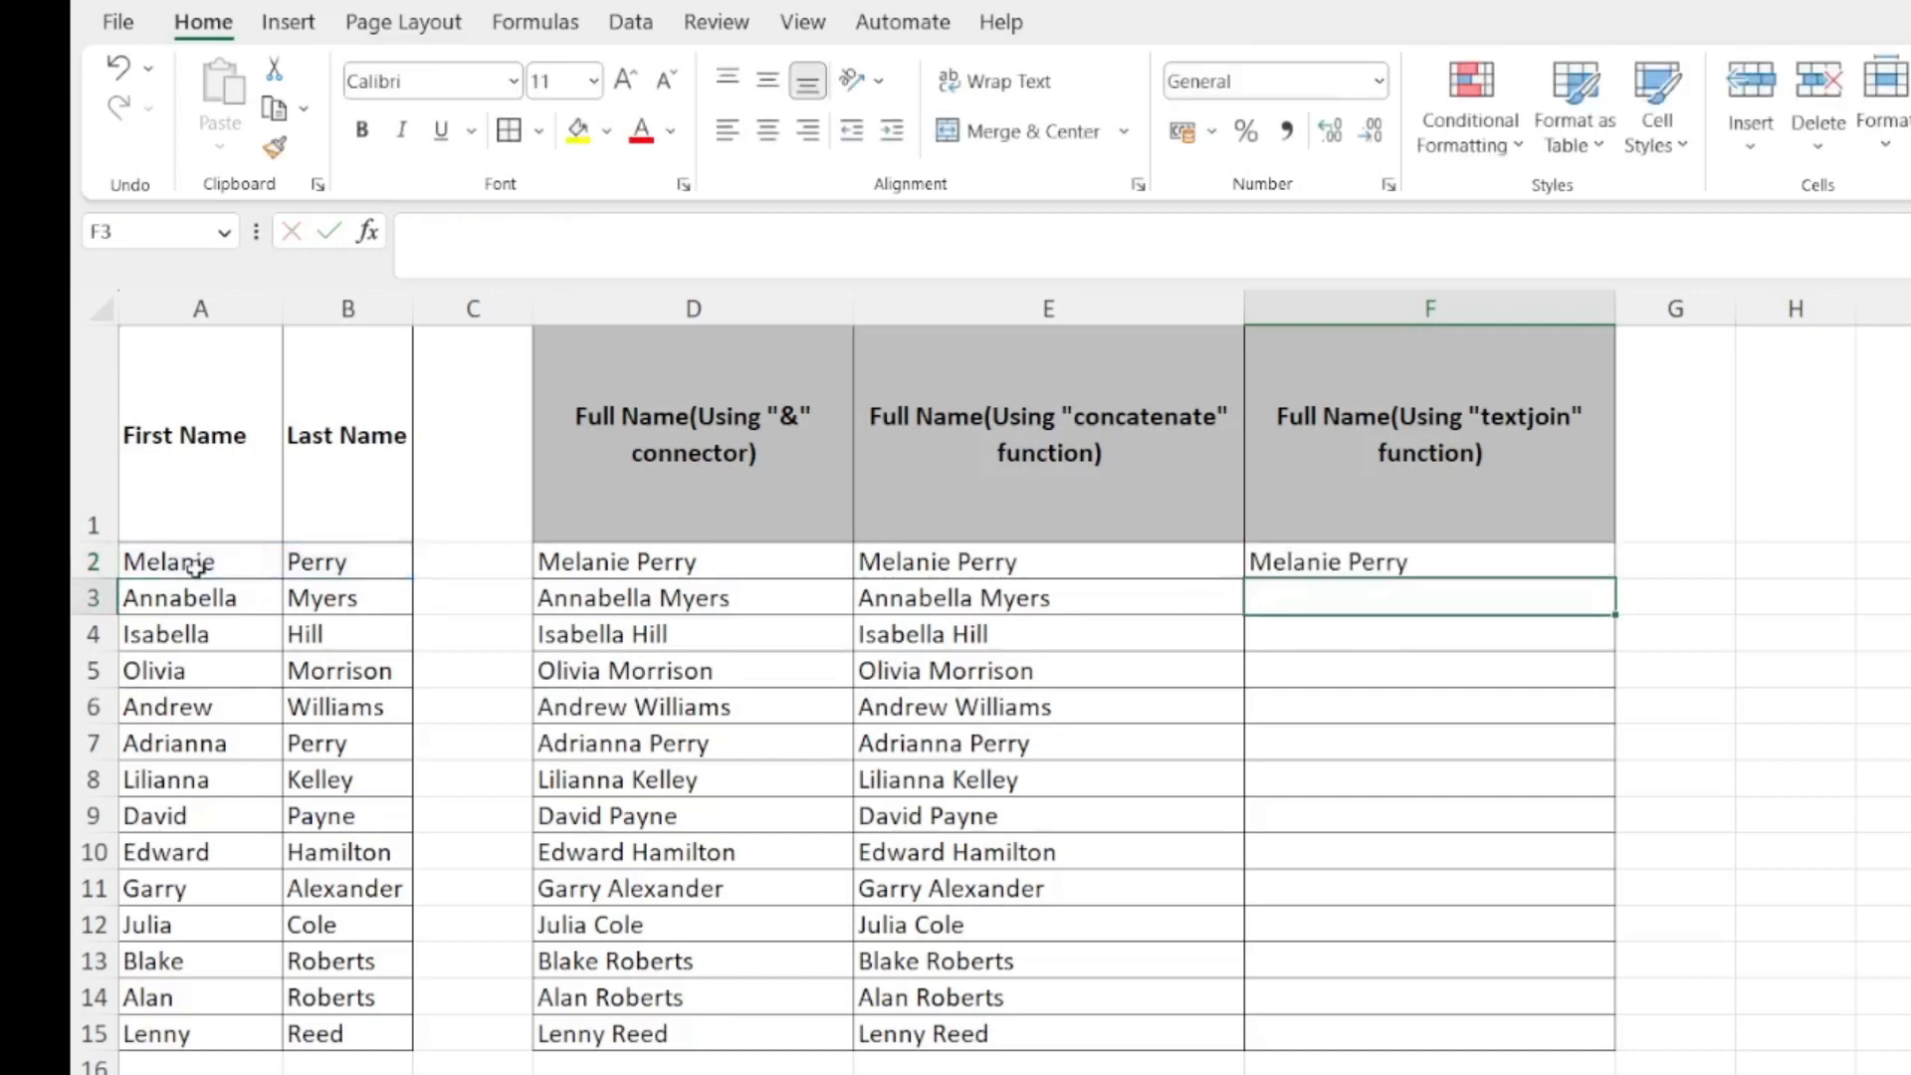
Fill the TEXTJOIN formula from F2 down through F15 and deselect the range
key("Up")
key("shift+Down")
key("shift+Down")
key("shift+Down")
key("shift+Down")
key("shift+Down")
key("shift+Down")
key("shift+Down")
key("shift+Down")
key("shift+Down")
key("shift+Down")
key("shift+Down")
key("shift+Down")
key("shift+Down")
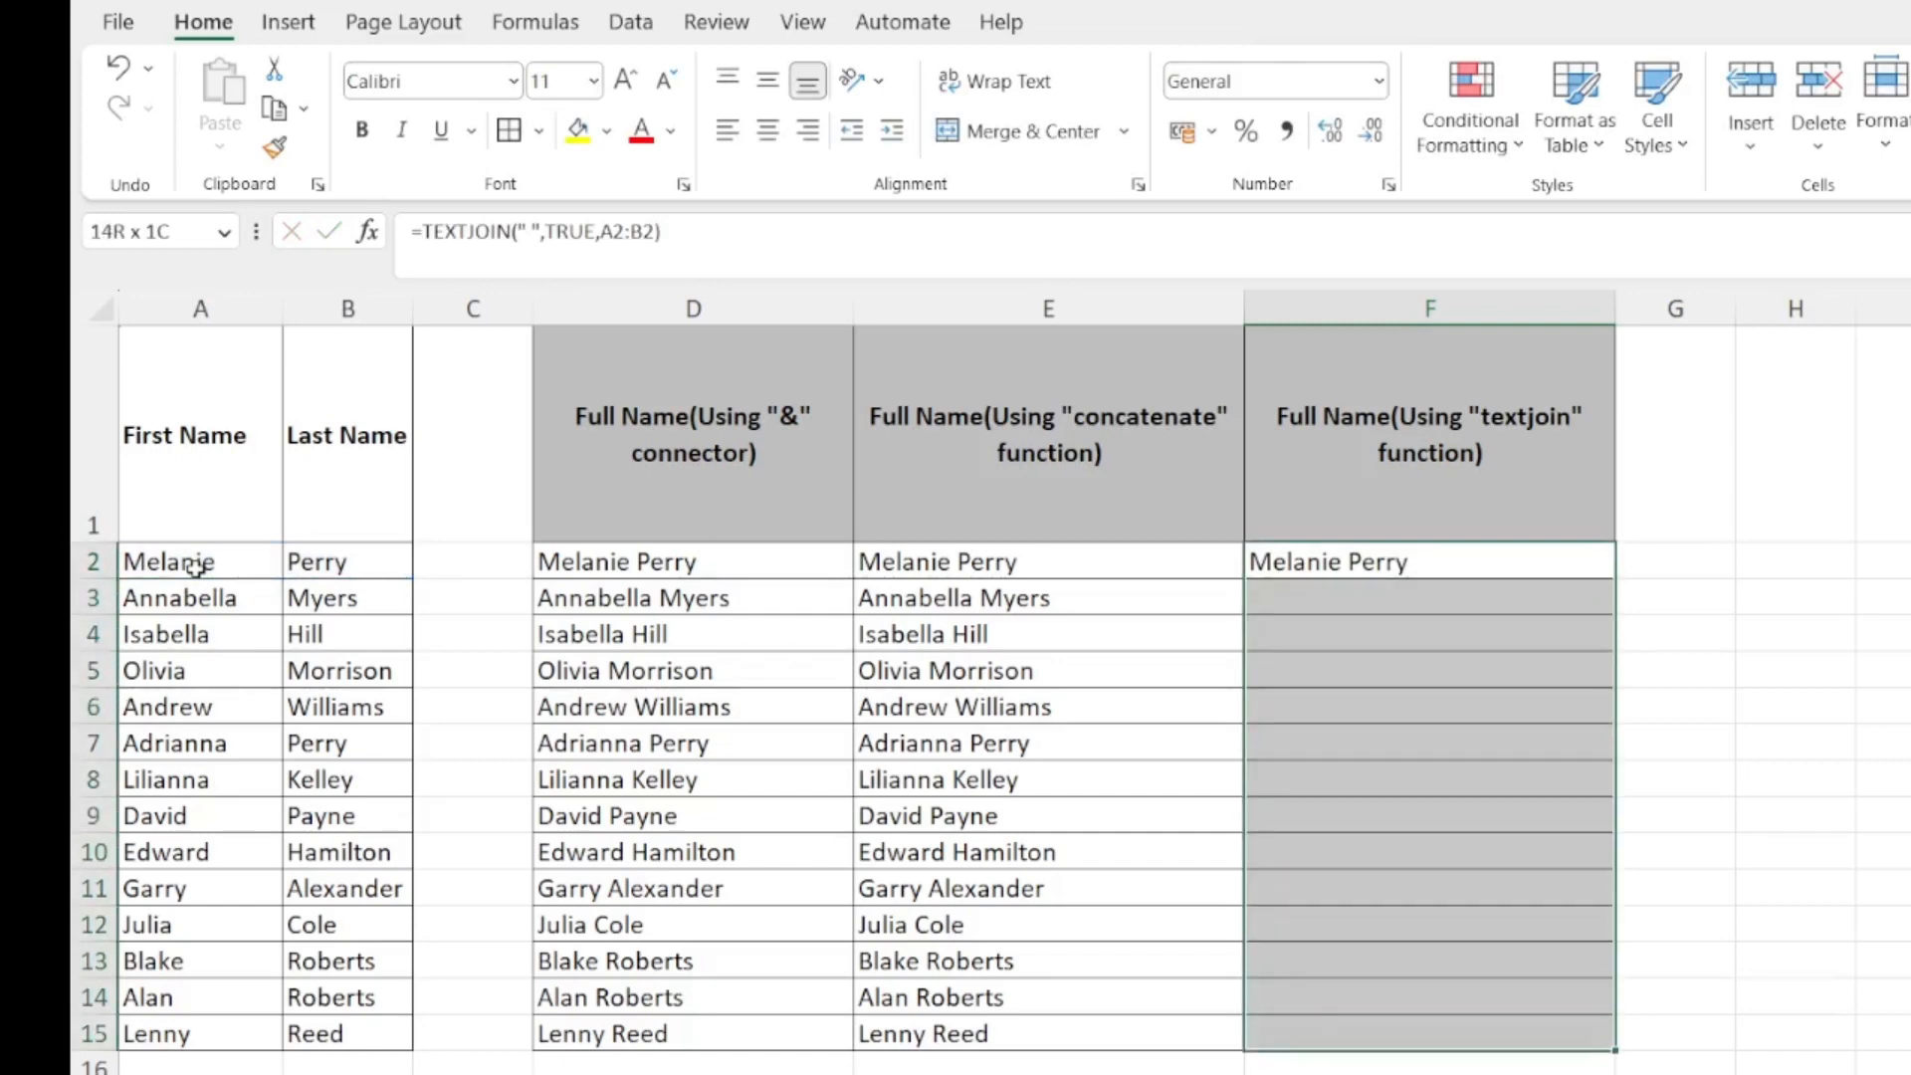
key("ctrl+d")
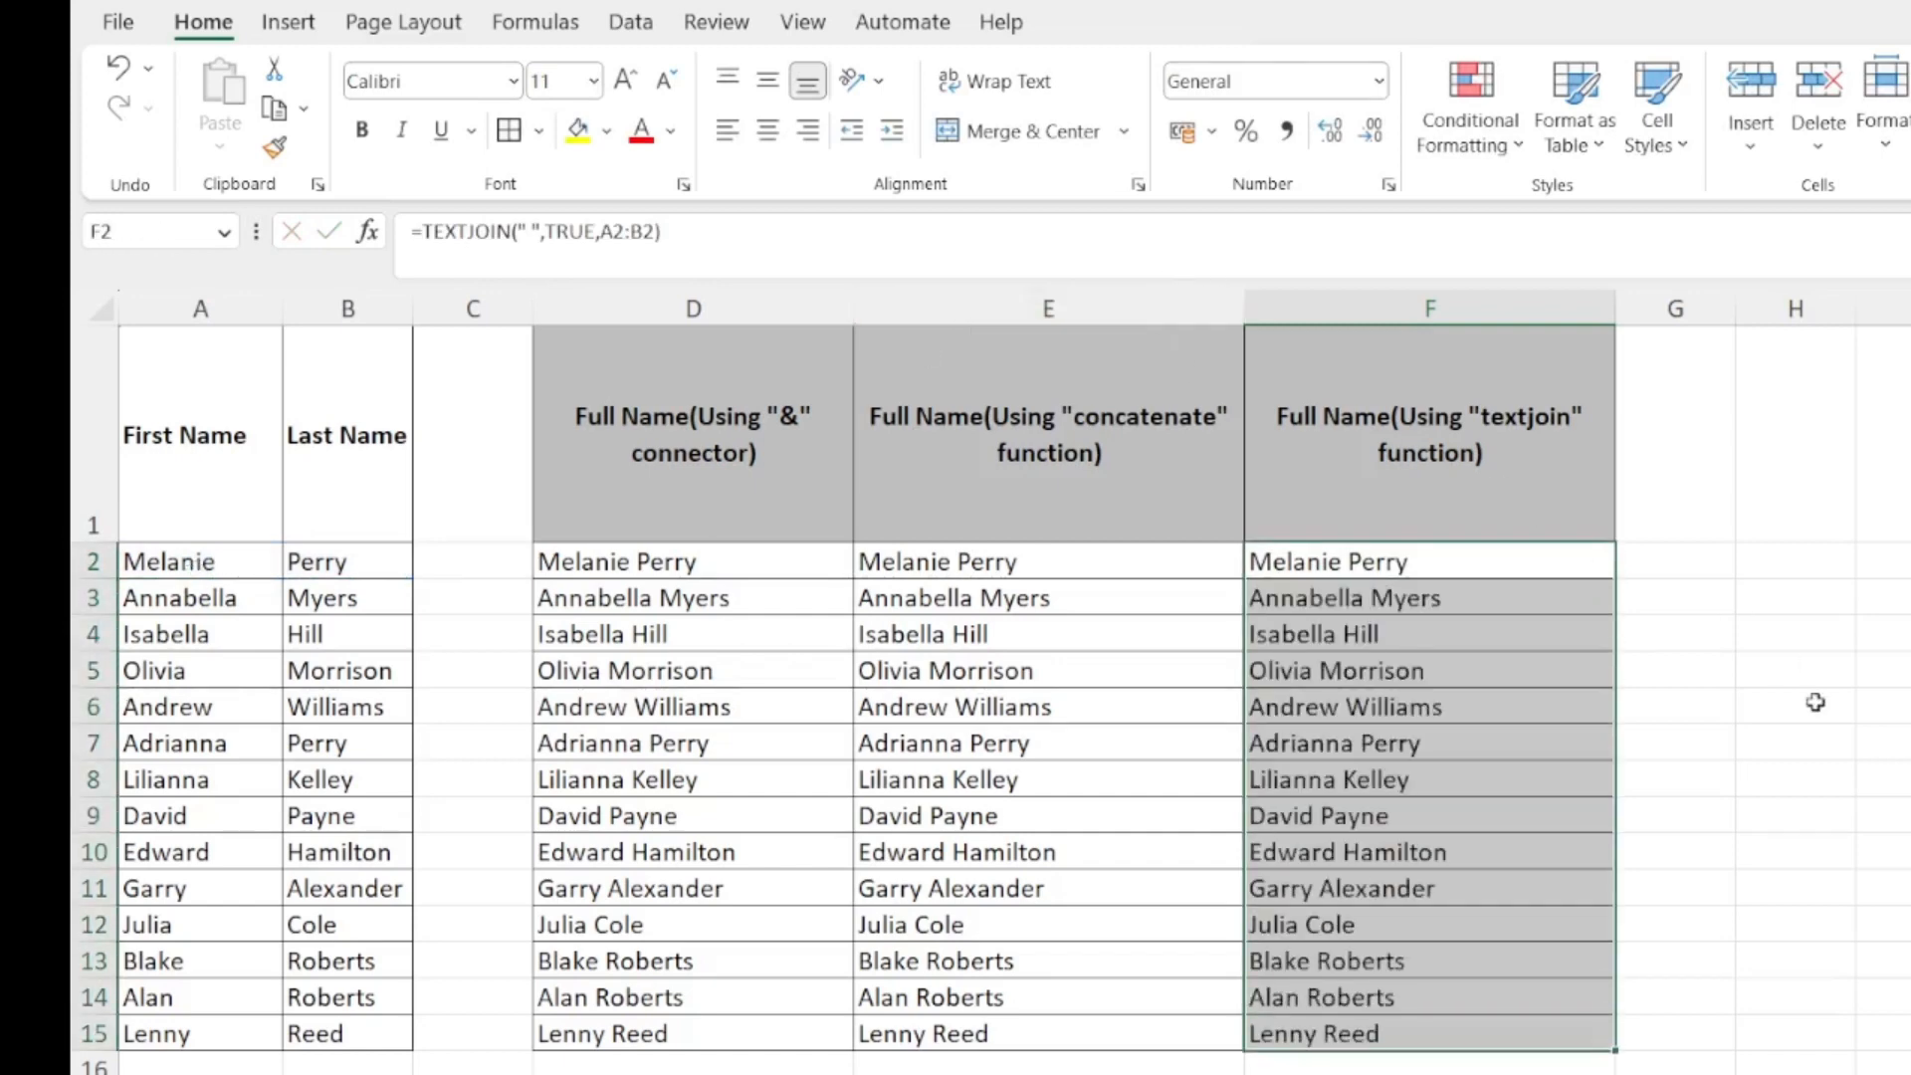
left_click(1697, 704)
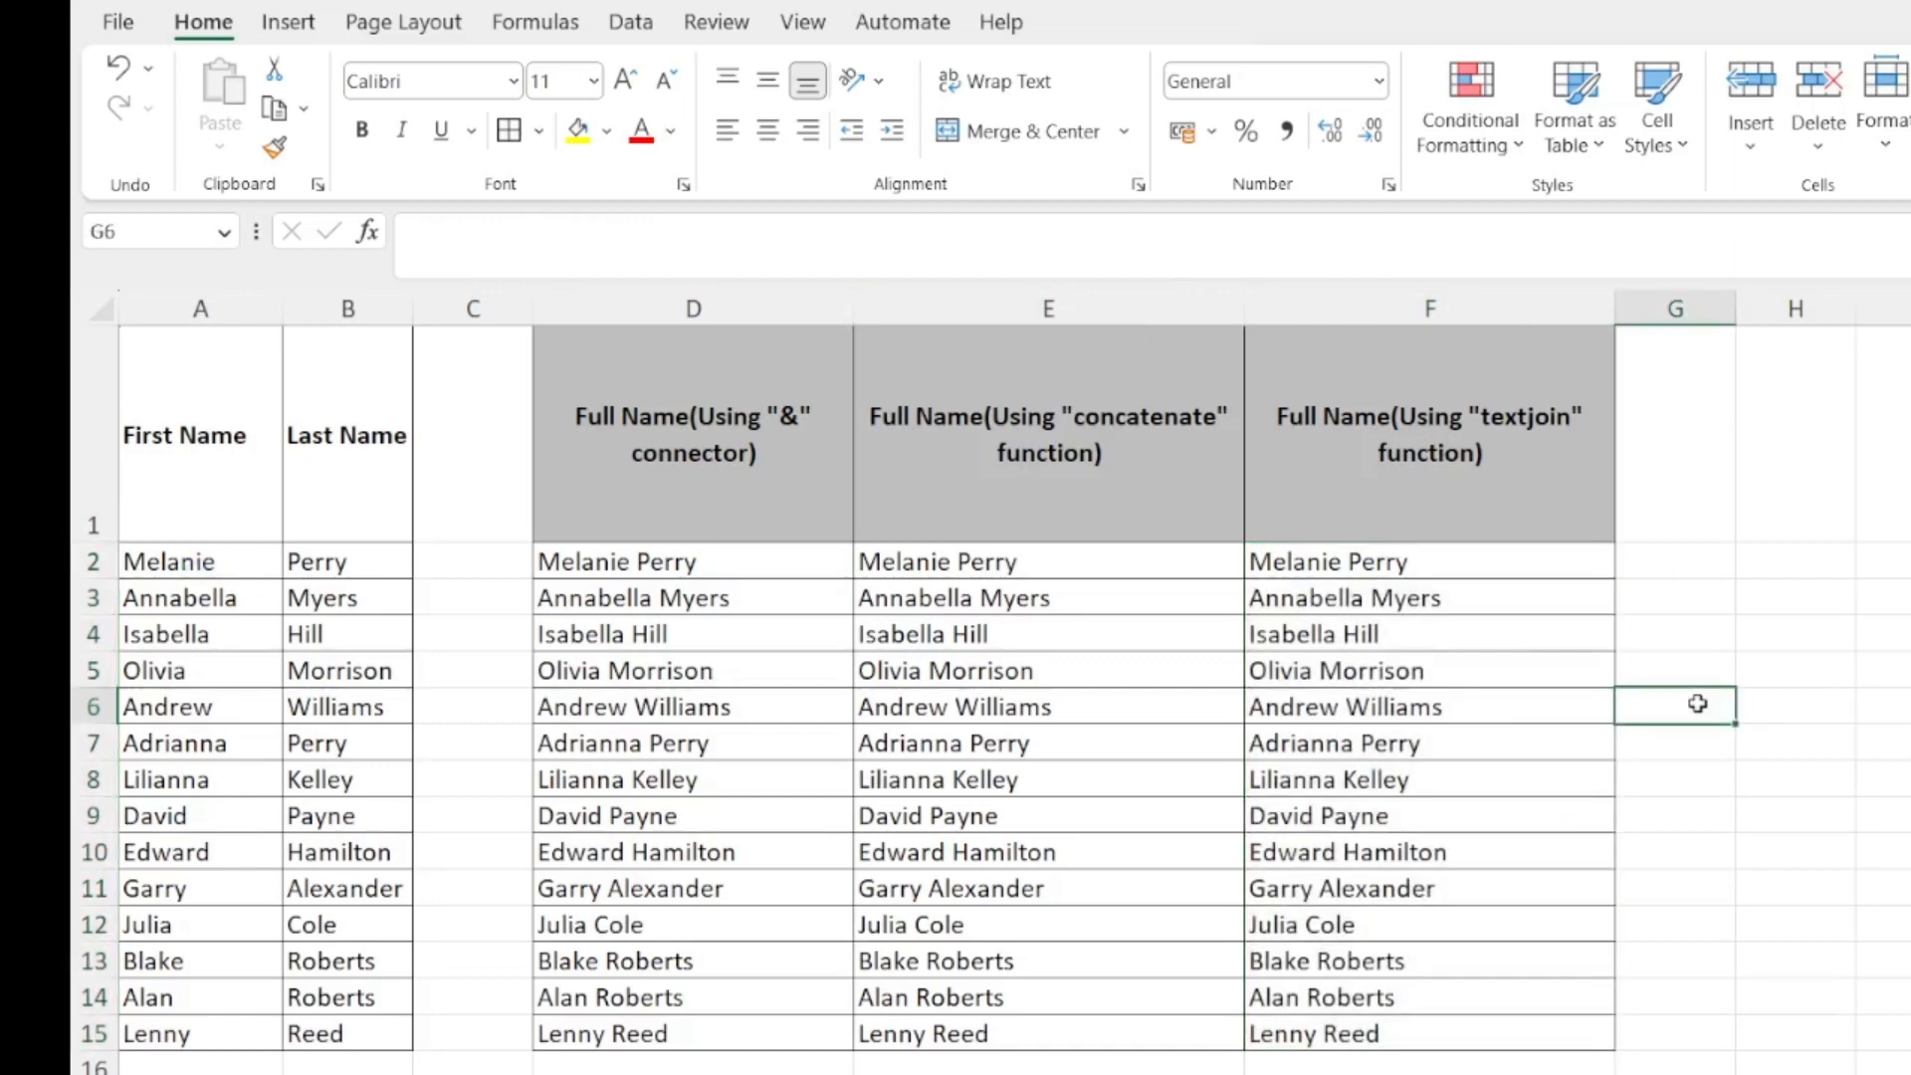